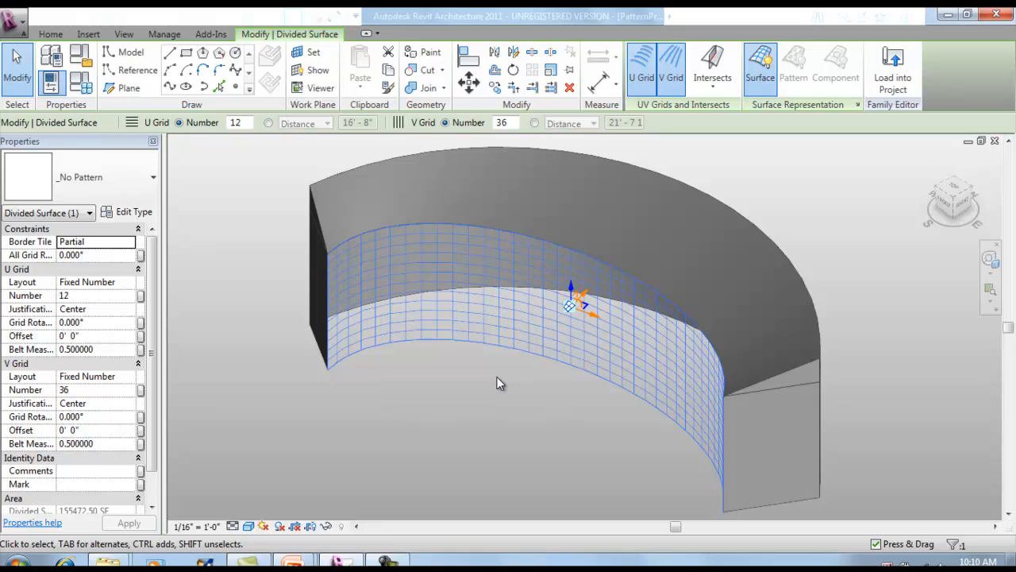
Apply the Zaki-TowerModuleContainer : Middle pattern component to the divided inner curved surface.
left_click(103, 178)
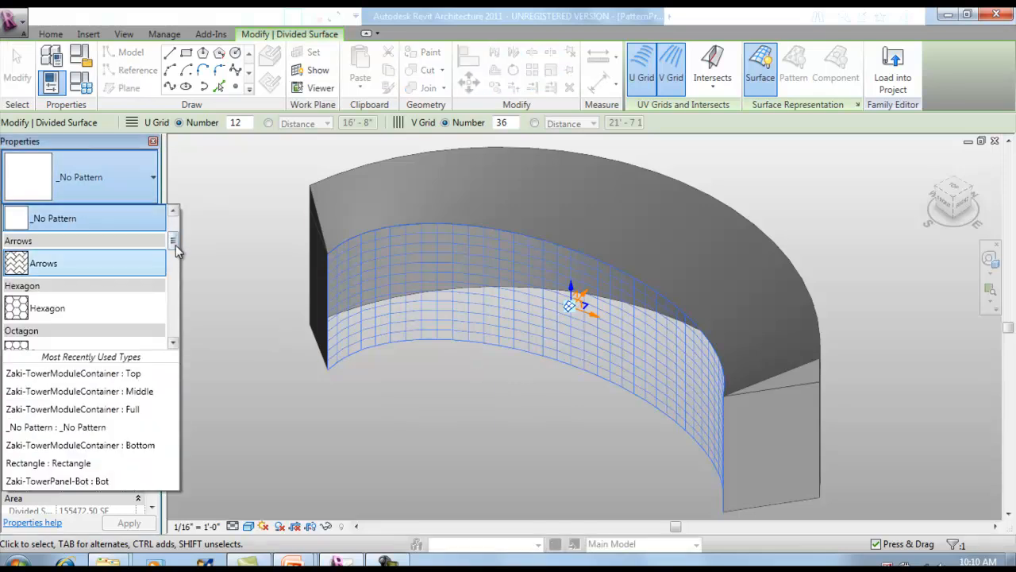
left_click_drag(176, 238, 184, 272)
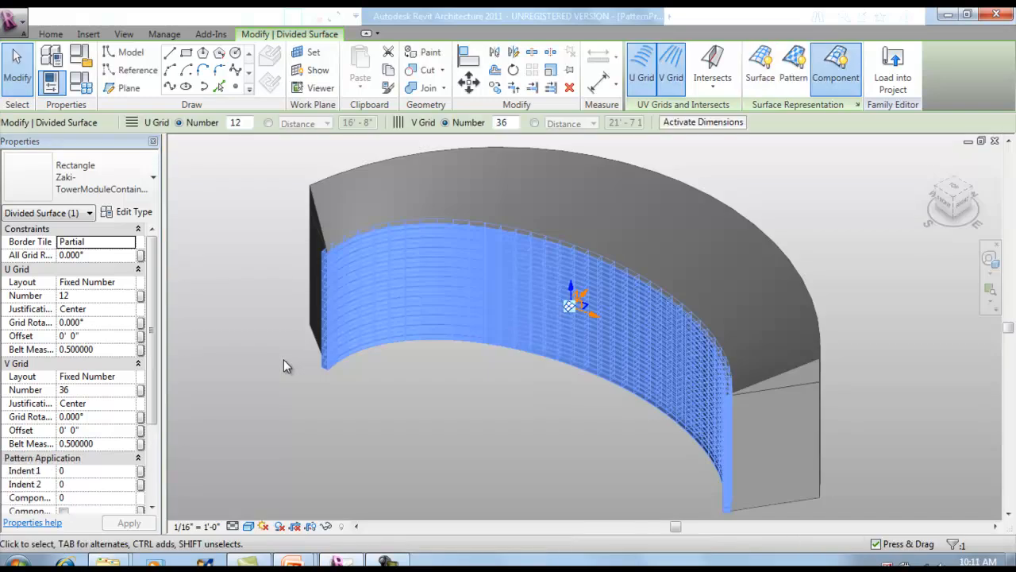
left_click(320, 387)
Change the lowest panel at the near end of the curved wall to the Zaki-TowerModuleContainer (Bottom) type.
scroll(322, 367, "up", 4)
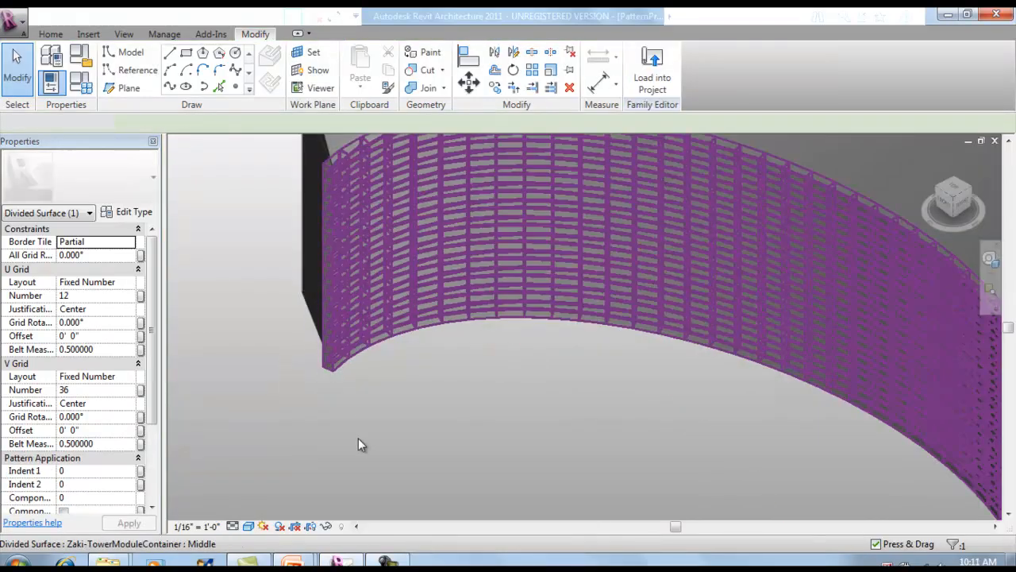
scroll(325, 358, "up", 2)
middle_click_drag(415, 396, 450, 419)
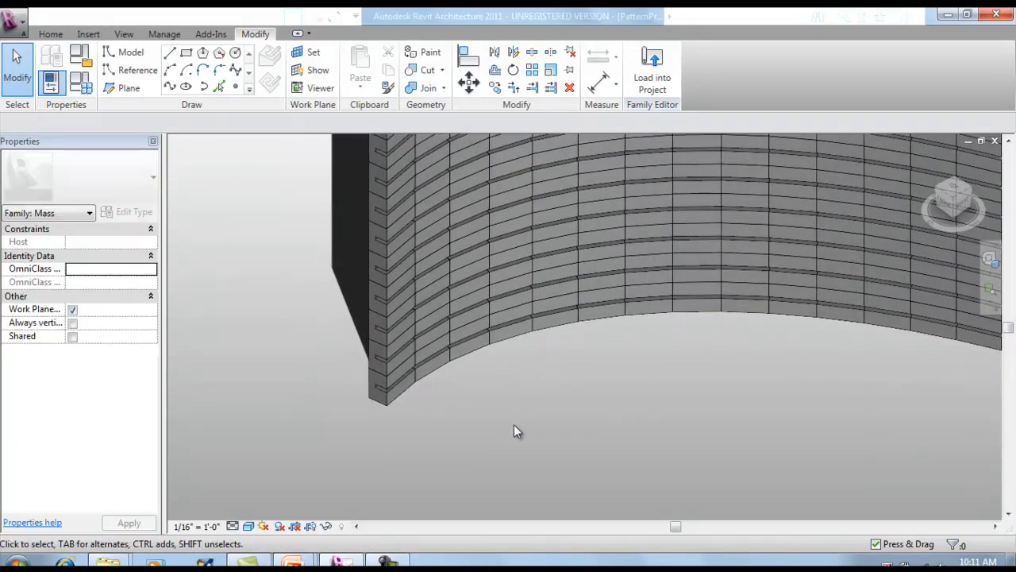
scroll(360, 433, "up", 4)
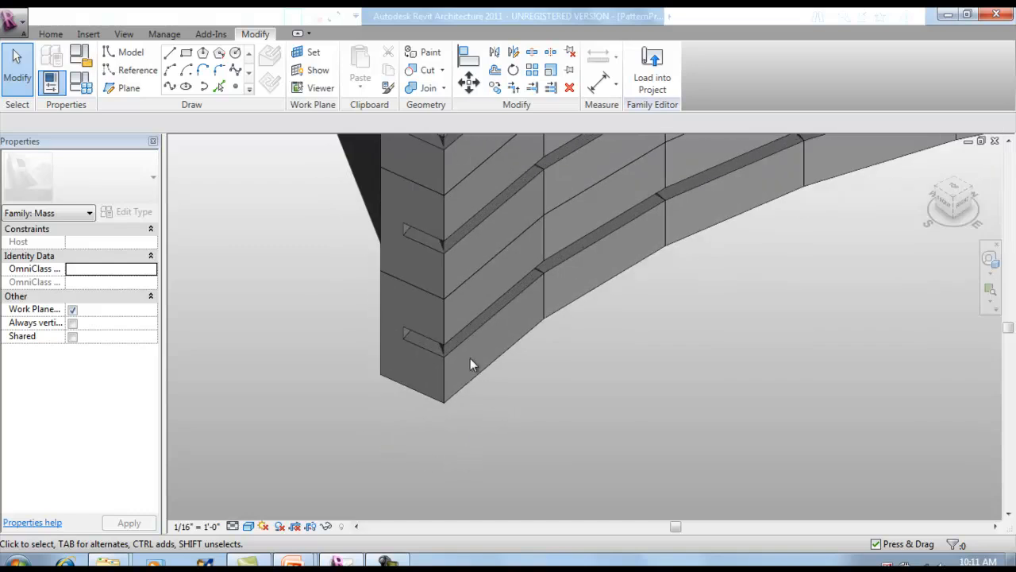
key("Tab")
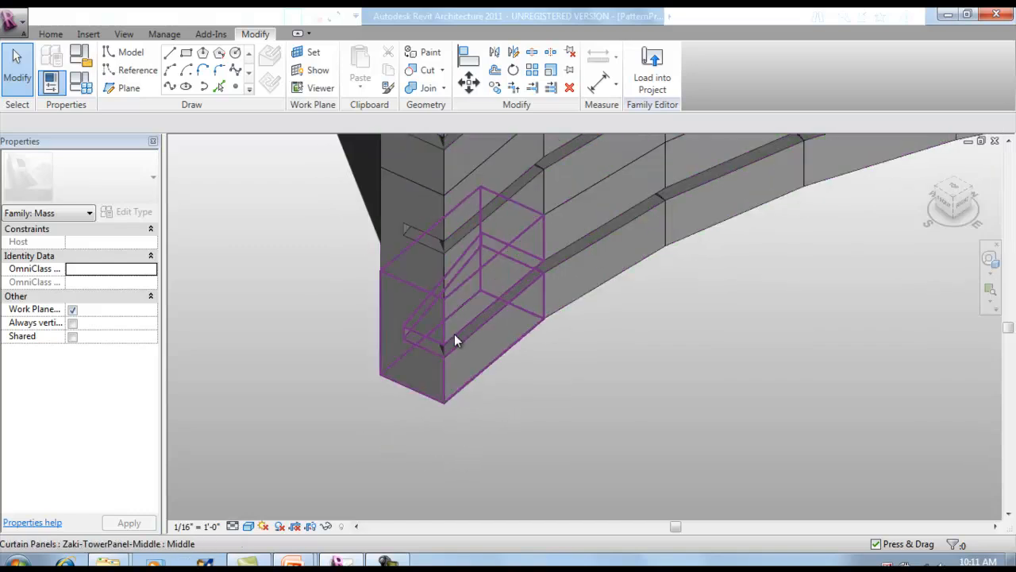
key("Tab")
left_click(454, 333)
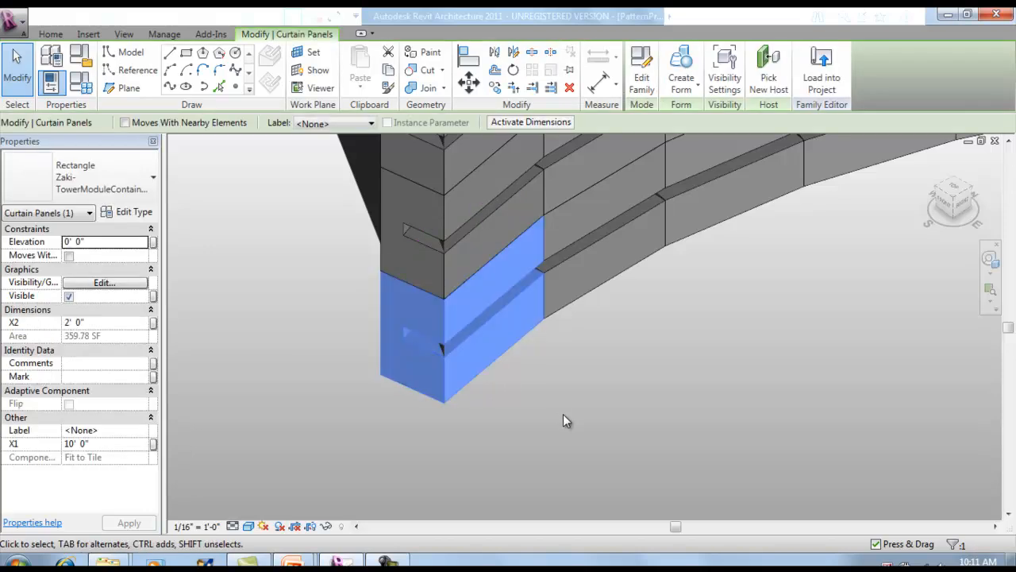
scroll(523, 324, "up", 3)
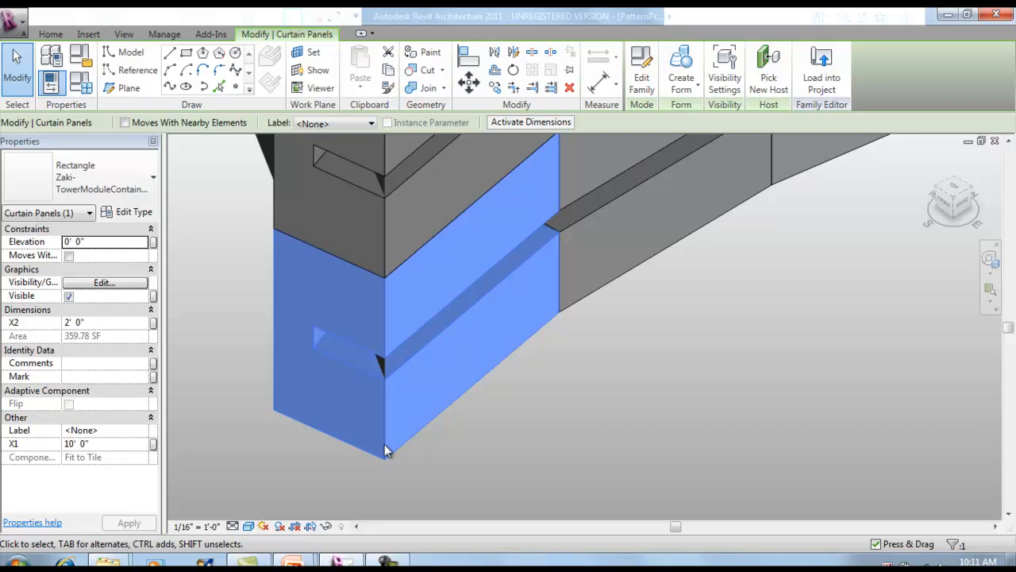
left_click(119, 184)
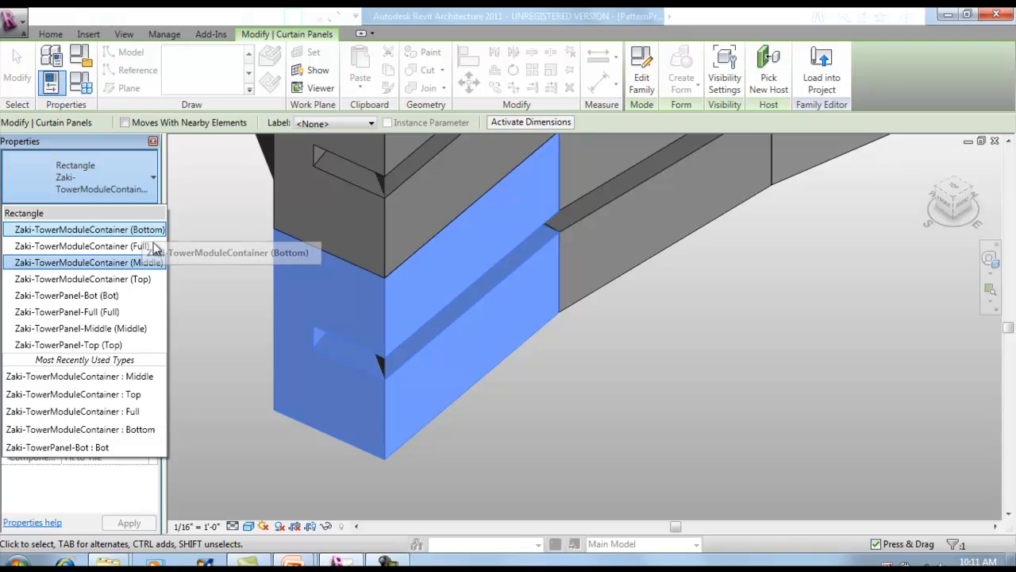
left_click(144, 230)
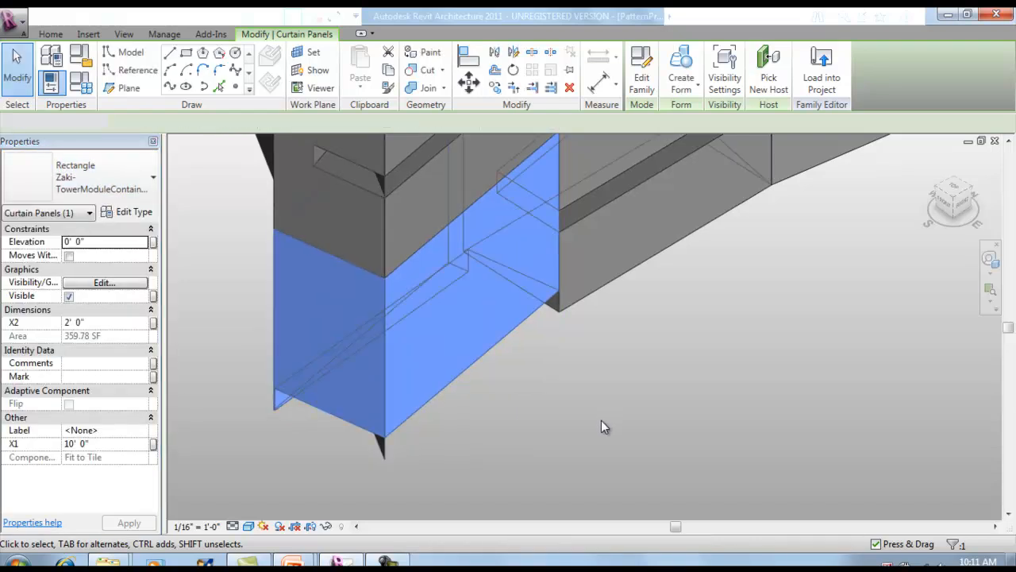
left_click(601, 421)
middle_click_drag(648, 350, 565, 433, "shift")
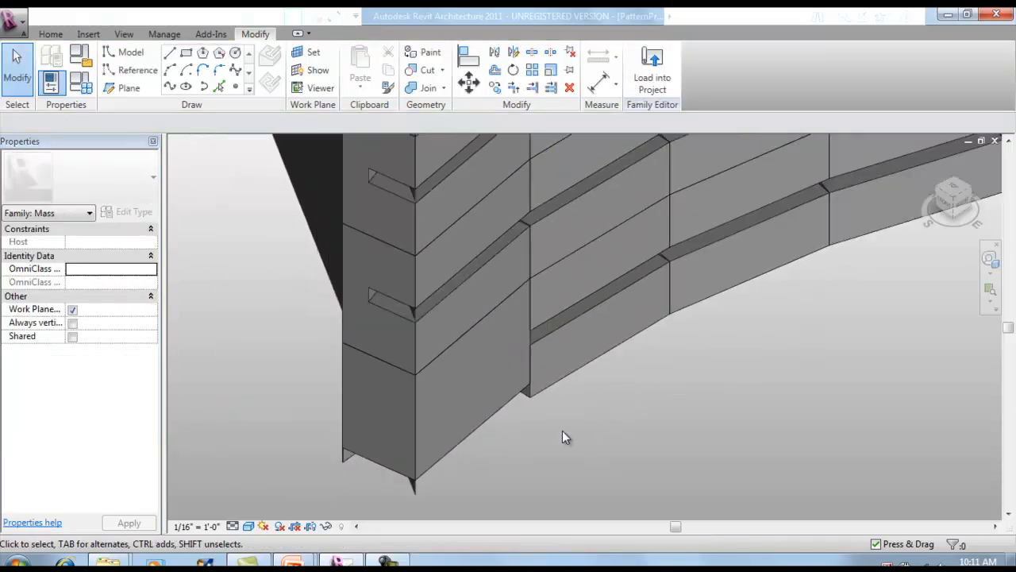
scroll(552, 270, "up", 2)
key("Tab")
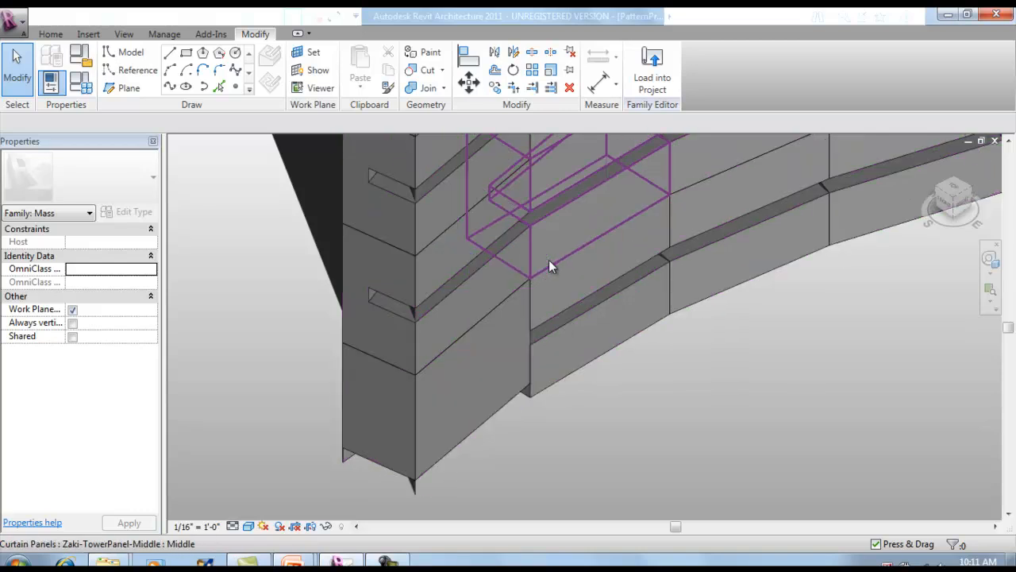
key("Tab")
left_click(552, 267)
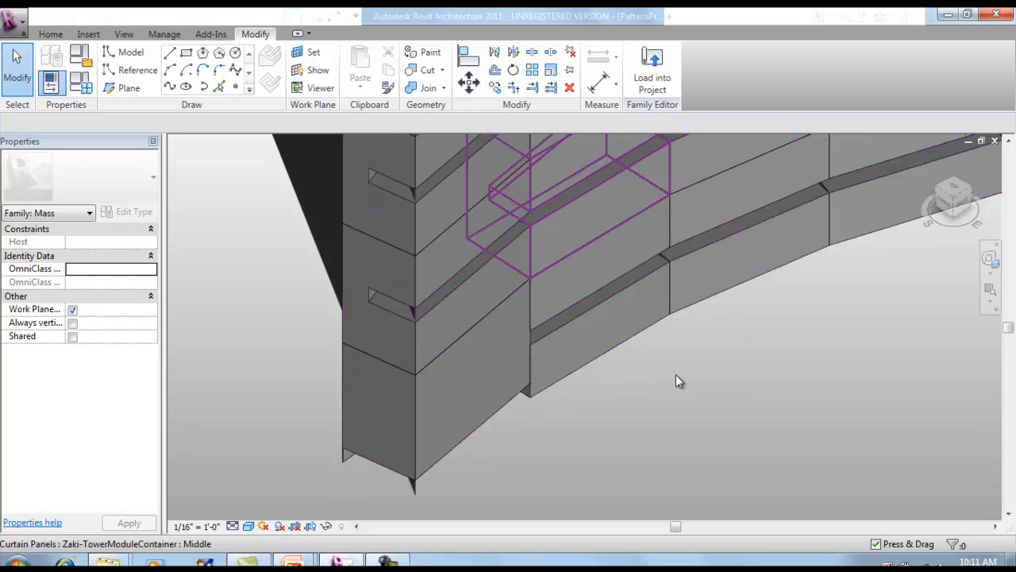
left_click(43, 173)
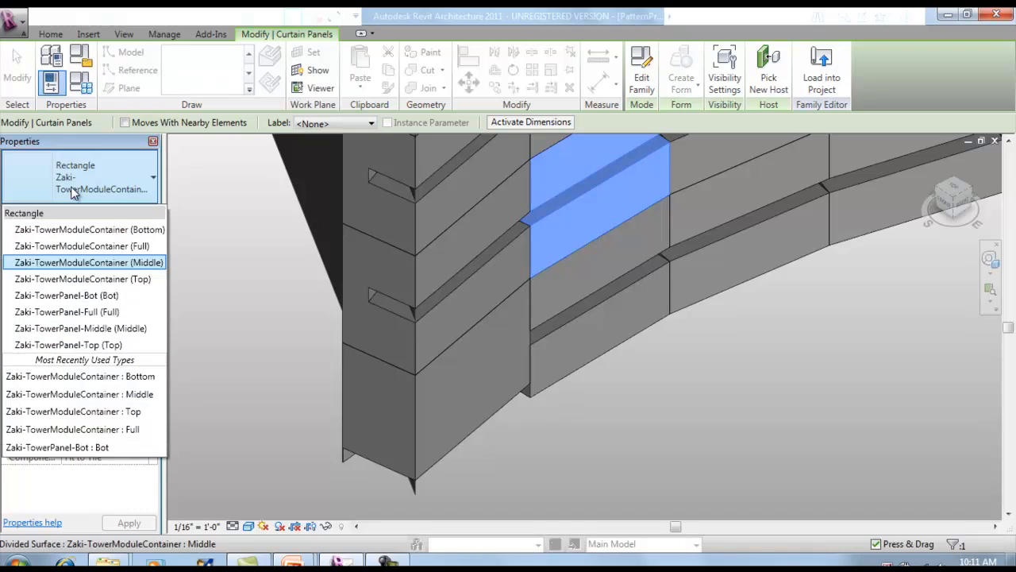
key("Escape")
key("Escape")
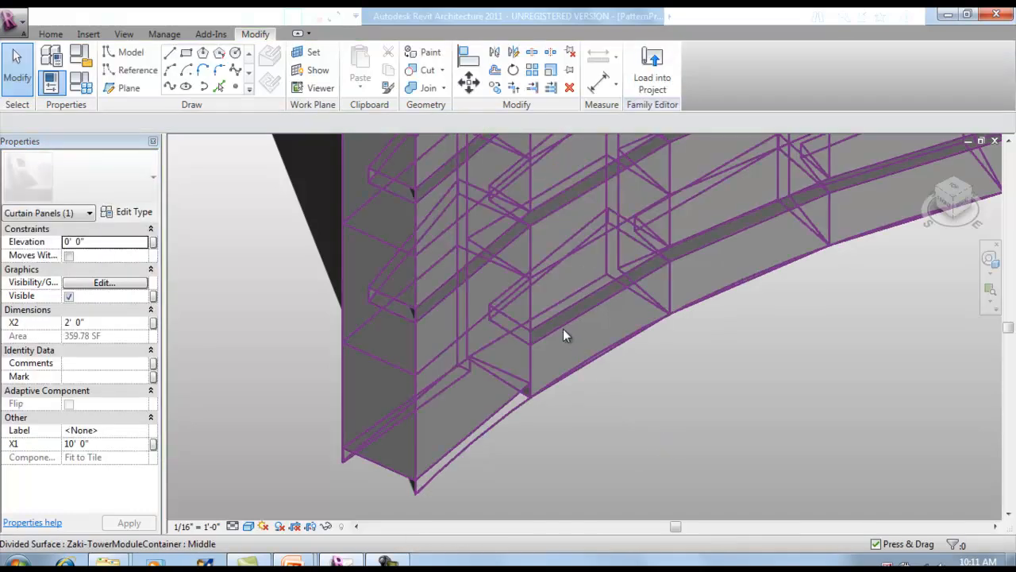
Change the second panel of the bottom row, beside the end panel, to the Zaki-TowerModuleContainer (Top) type.
key("Tab")
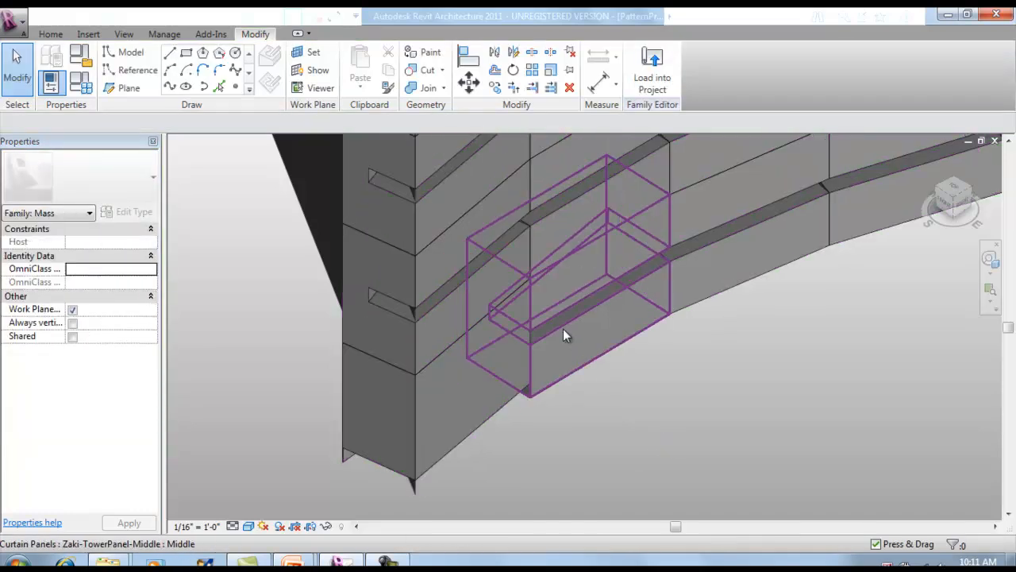
left_click(563, 330)
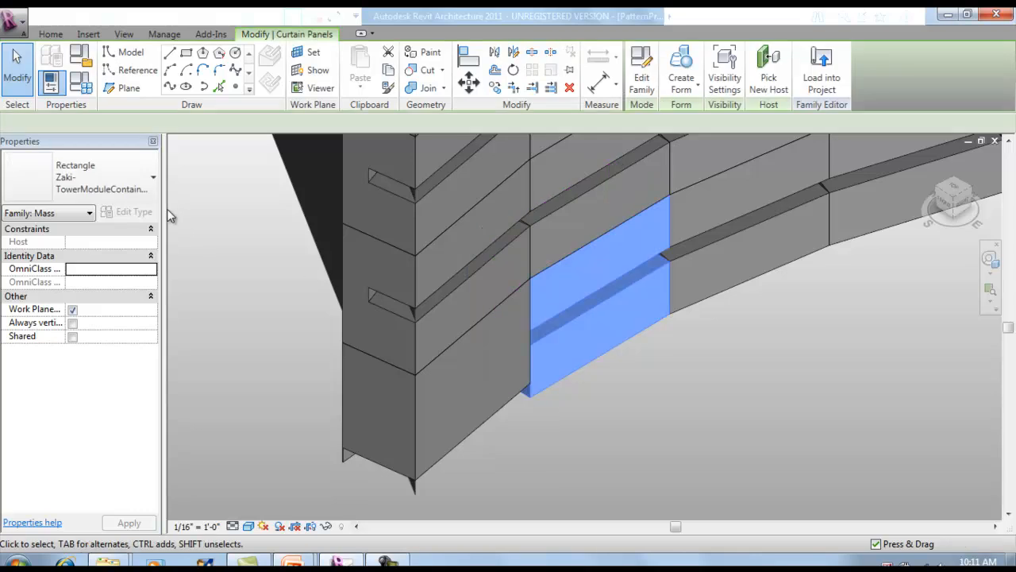
left_click(118, 187)
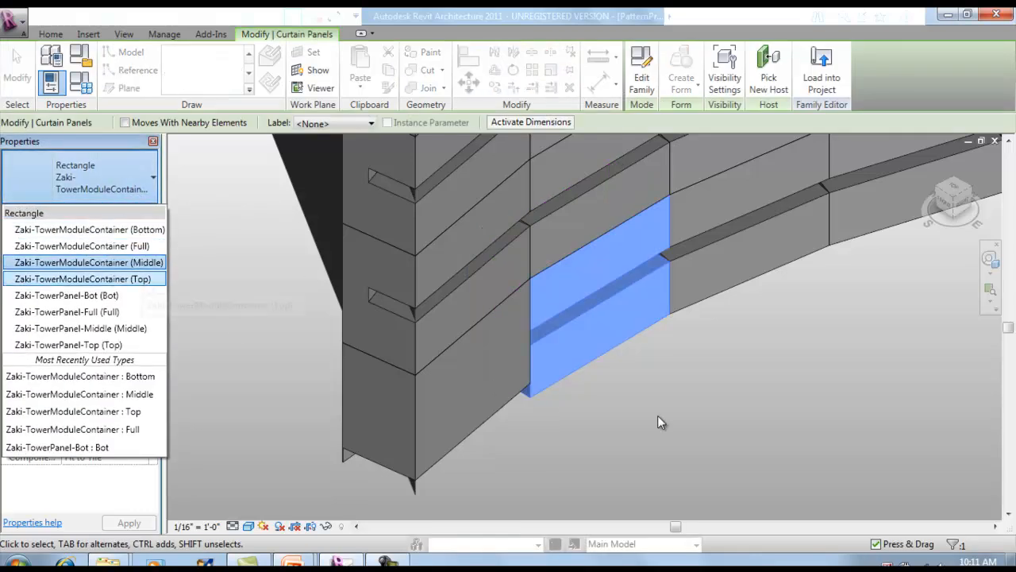
left_click(700, 421)
left_click(700, 420)
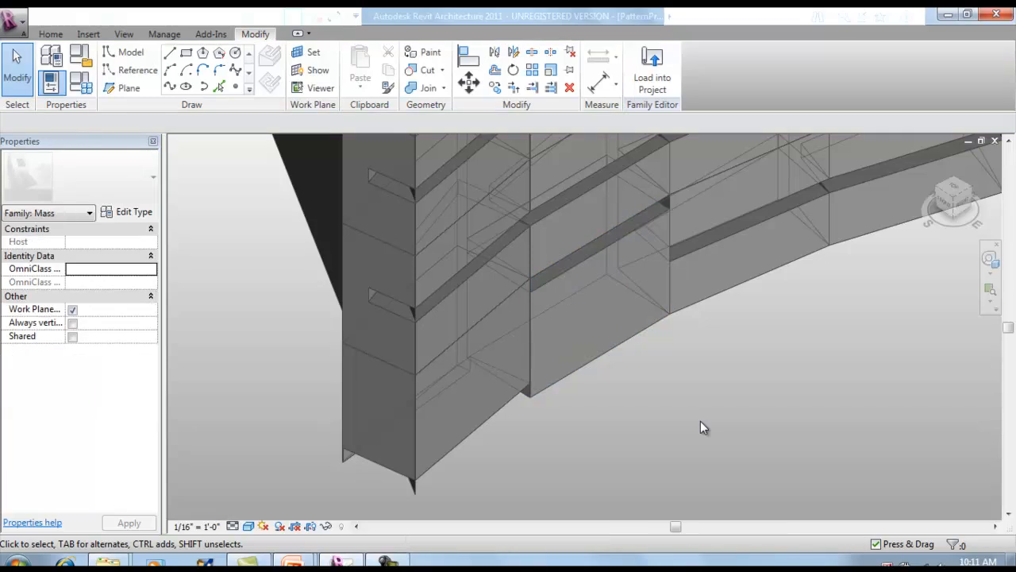
Change the end panel directly above the Bottom-type panel to the Zaki-TowerModuleContainer (Full) type.
middle_click_drag(717, 390, 690, 426)
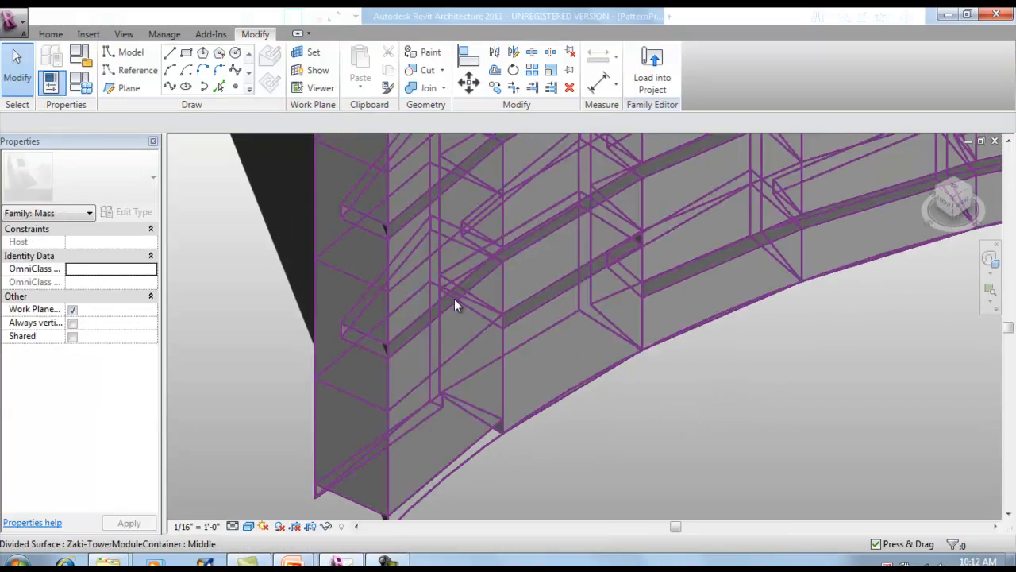
key("Tab")
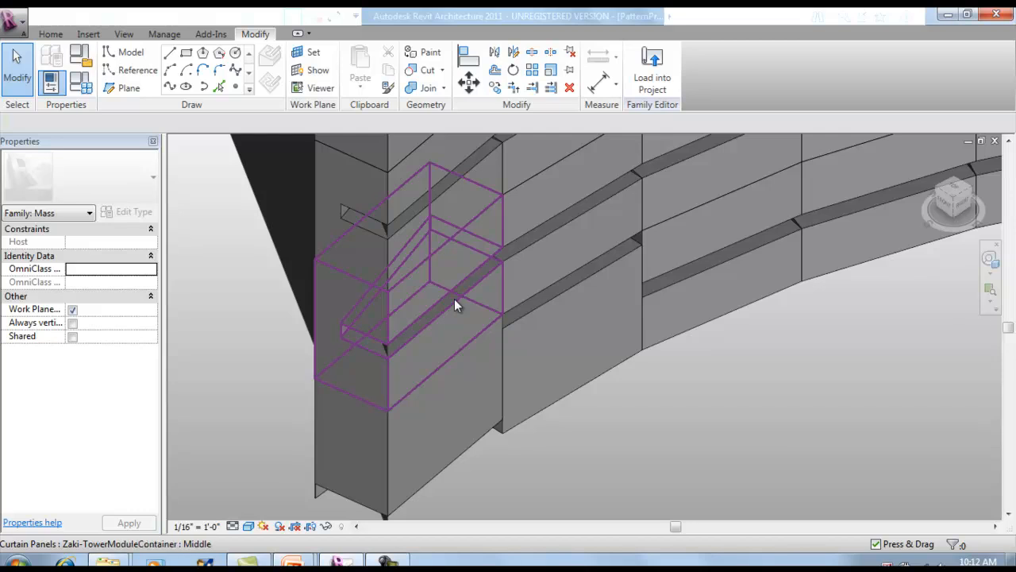
left_click(455, 300)
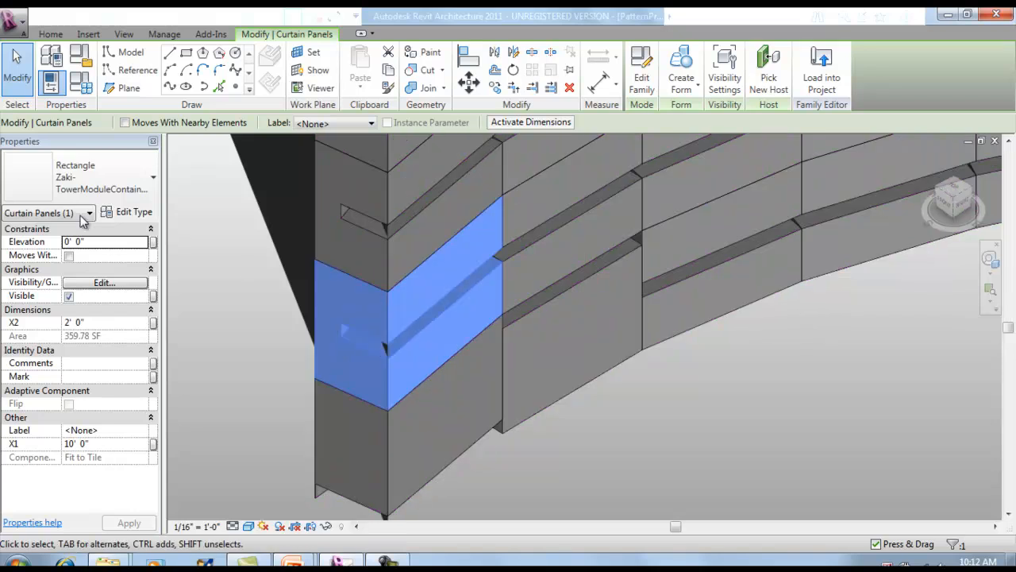
left_click(99, 183)
left_click(101, 183)
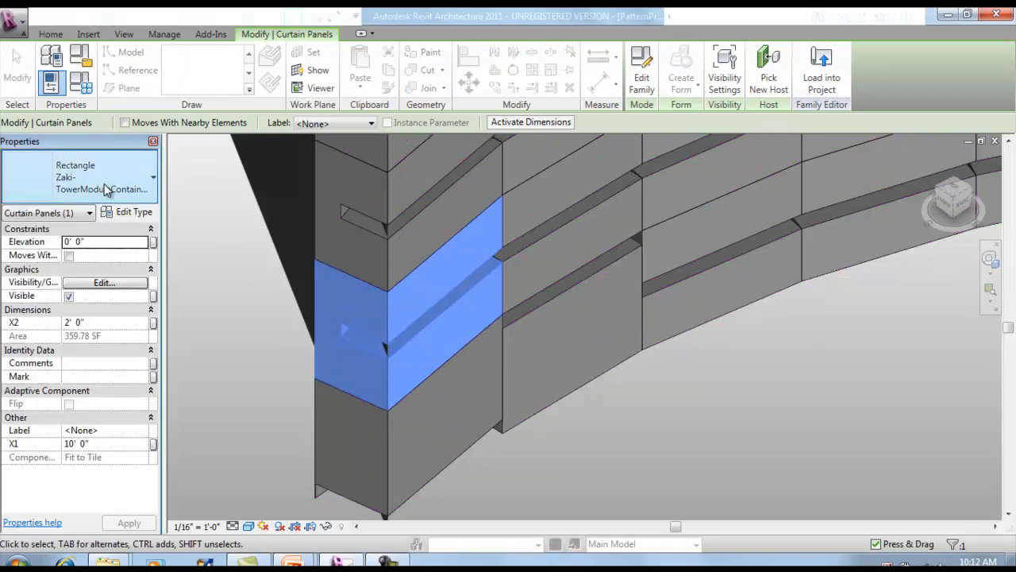
left_click(96, 188)
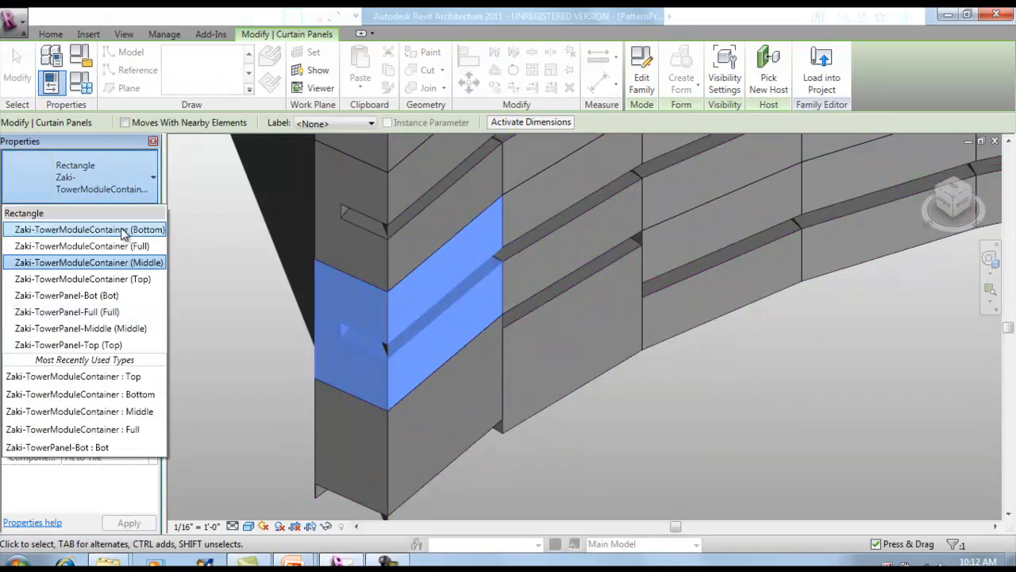
left_click(254, 346)
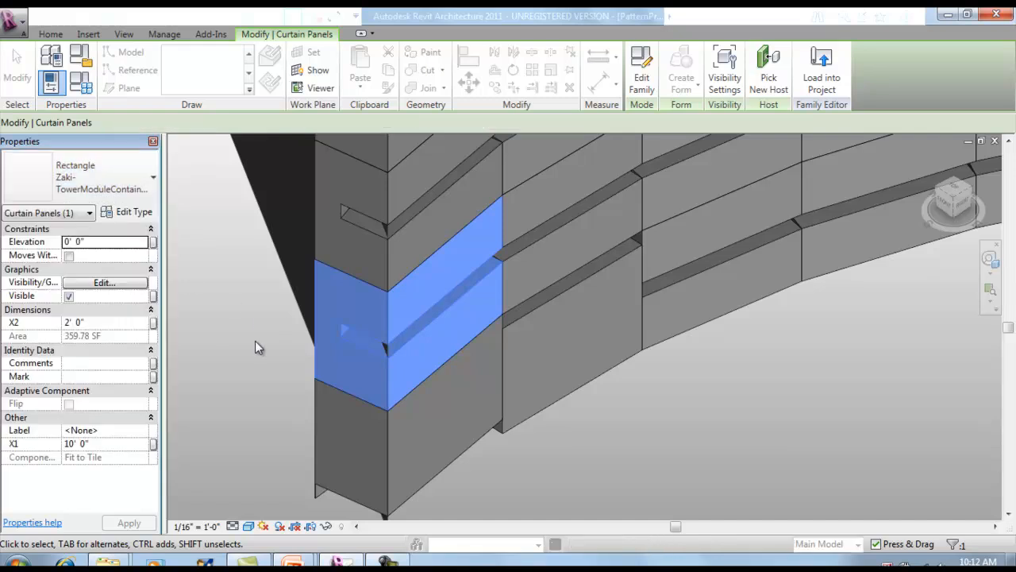
left_click(255, 347)
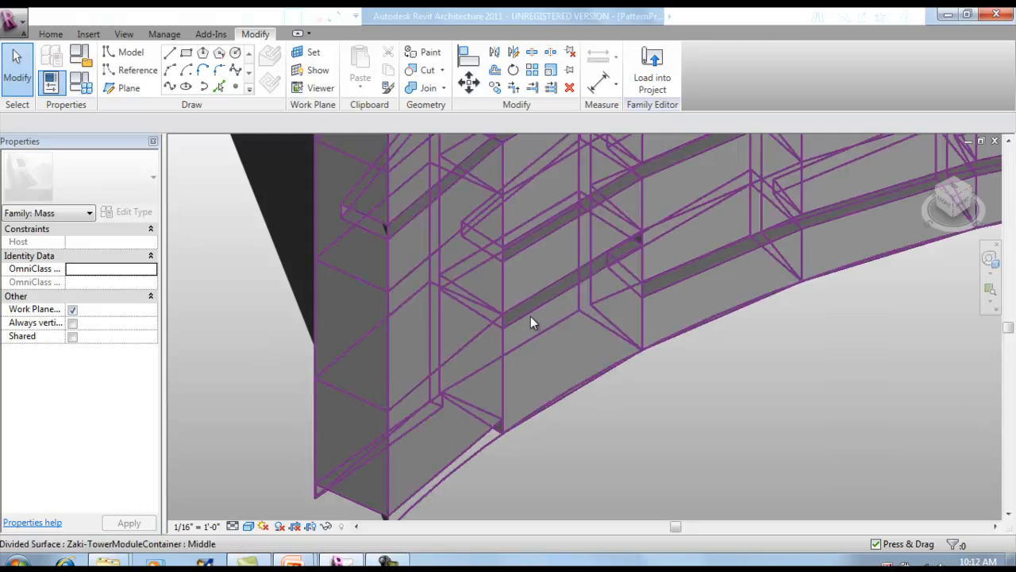
Select the Top-type panel in the bottom row and review the 12 x 36 pixel panel types and solar exposure data images.
key("Tab")
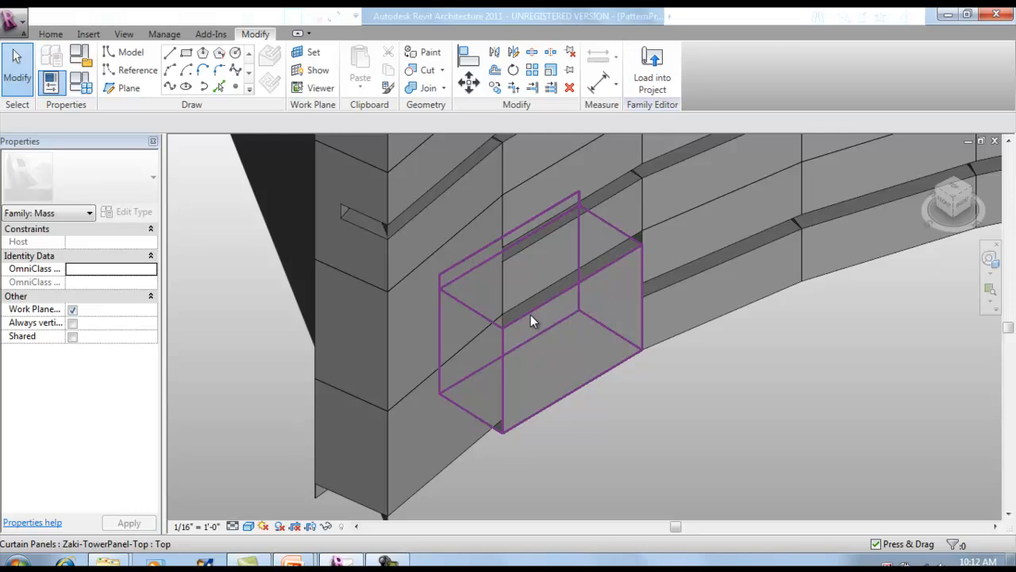
key("Tab")
left_click(530, 317)
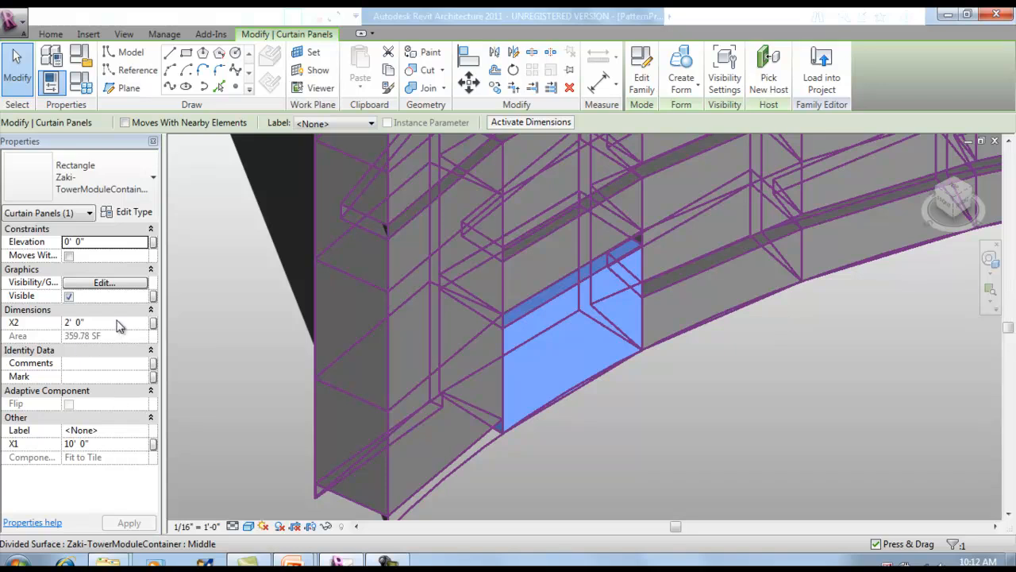
key("alt+Tab")
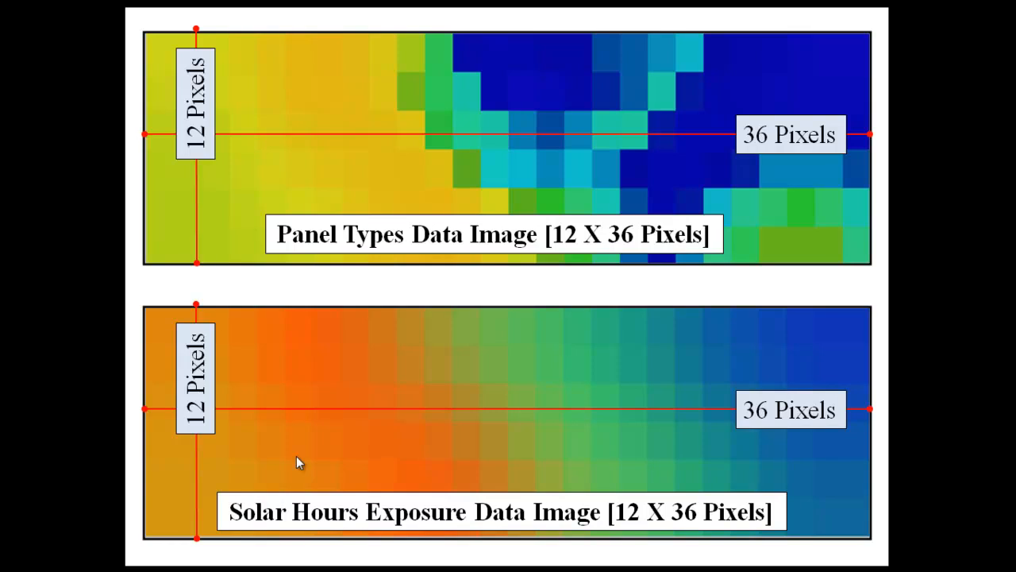
key("alt+Tab")
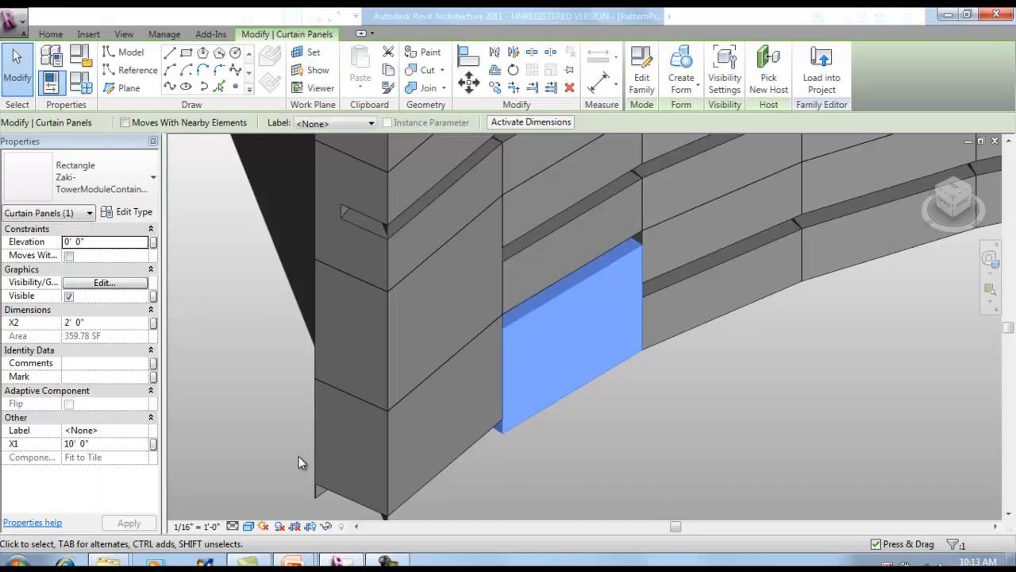
Set the X2 dimension of the selected Top-type panel to 6' 0".
scroll(599, 392, "up", 3)
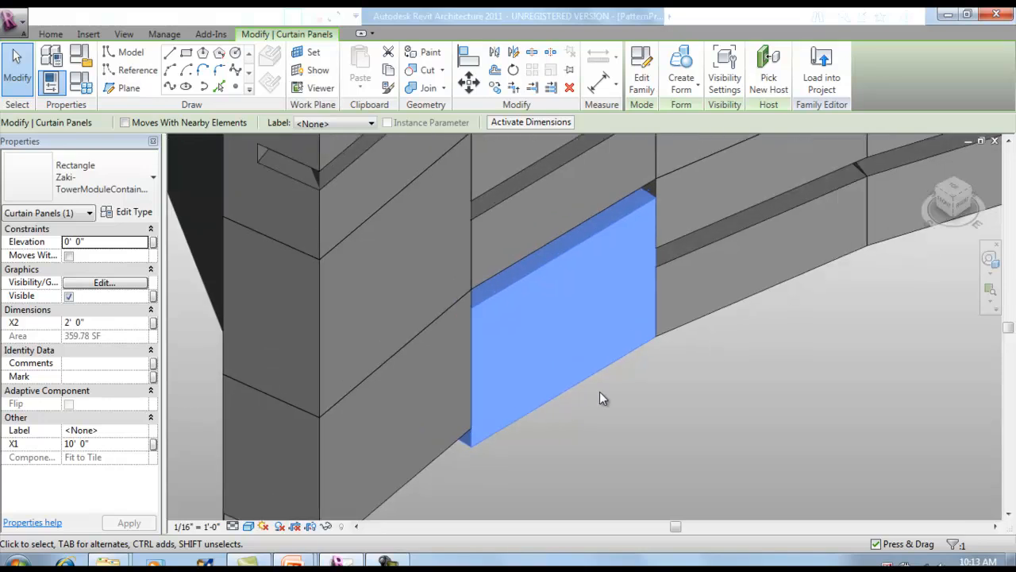
scroll(600, 392, "up", 1)
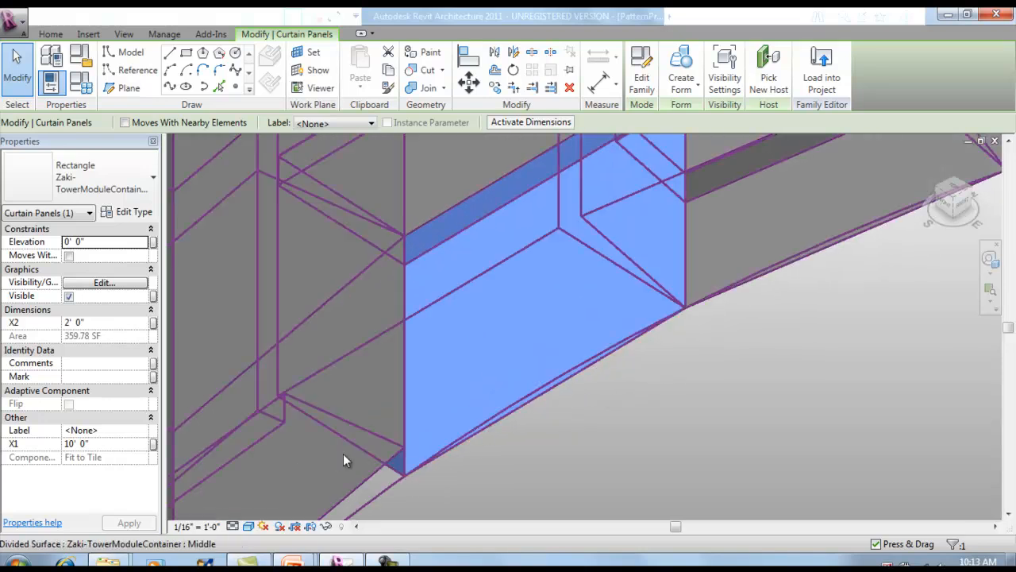
scroll(349, 454, "down", 2)
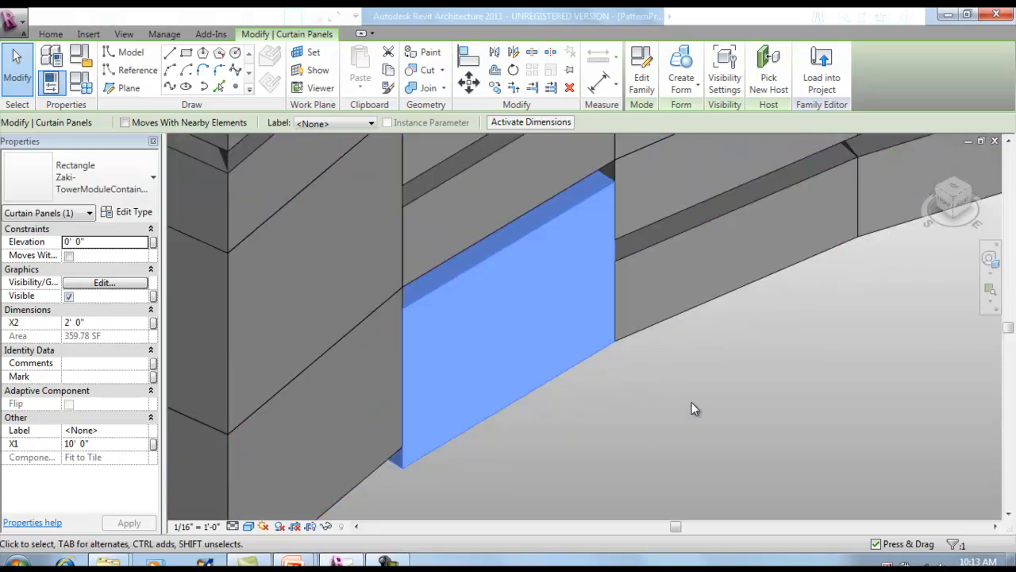
left_click(117, 323)
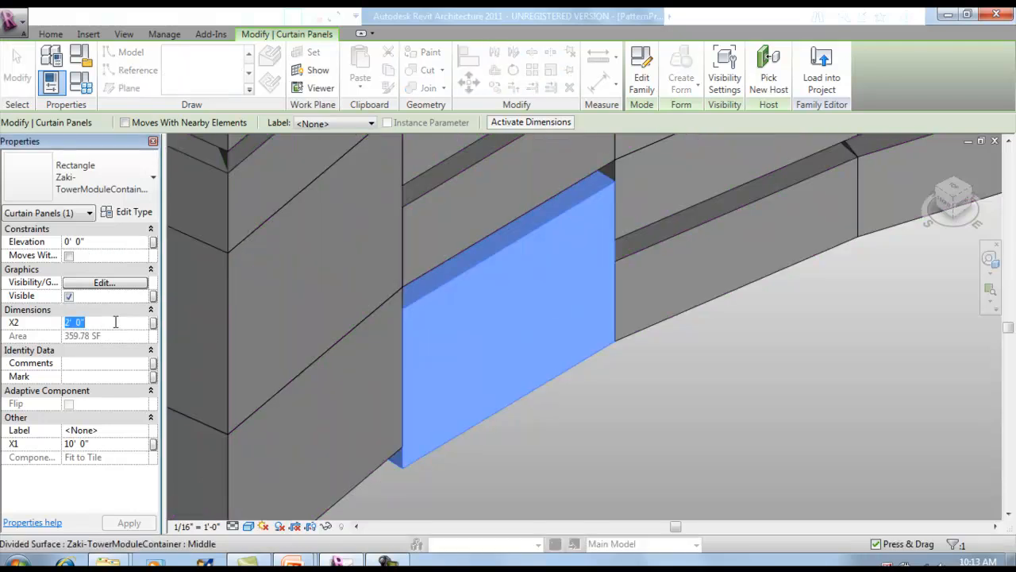
type("6")
scroll(618, 405, "down", 3)
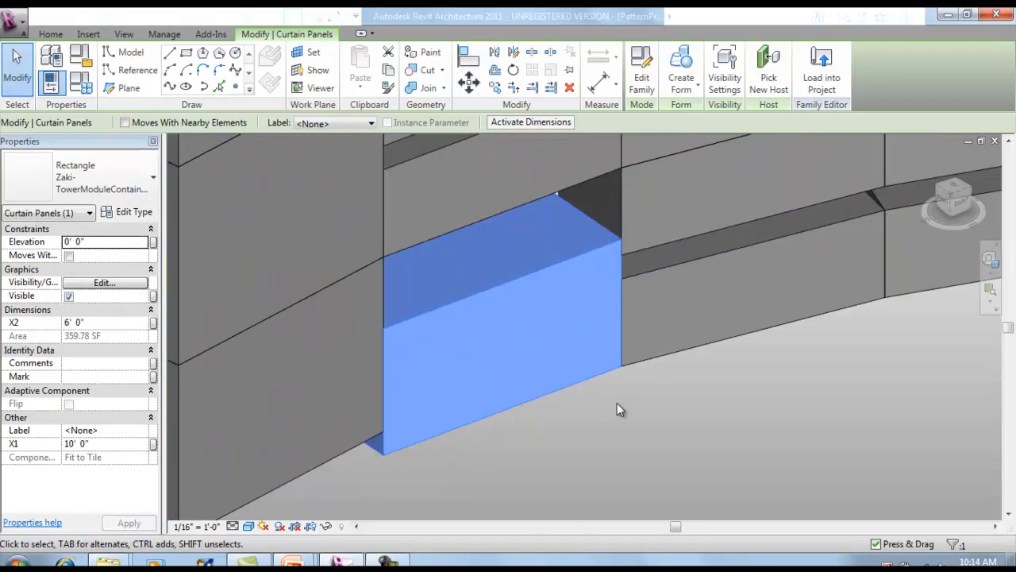
Deselect the Top-type panel and look over the whole divided curved surface.
scroll(444, 413, "down", 4)
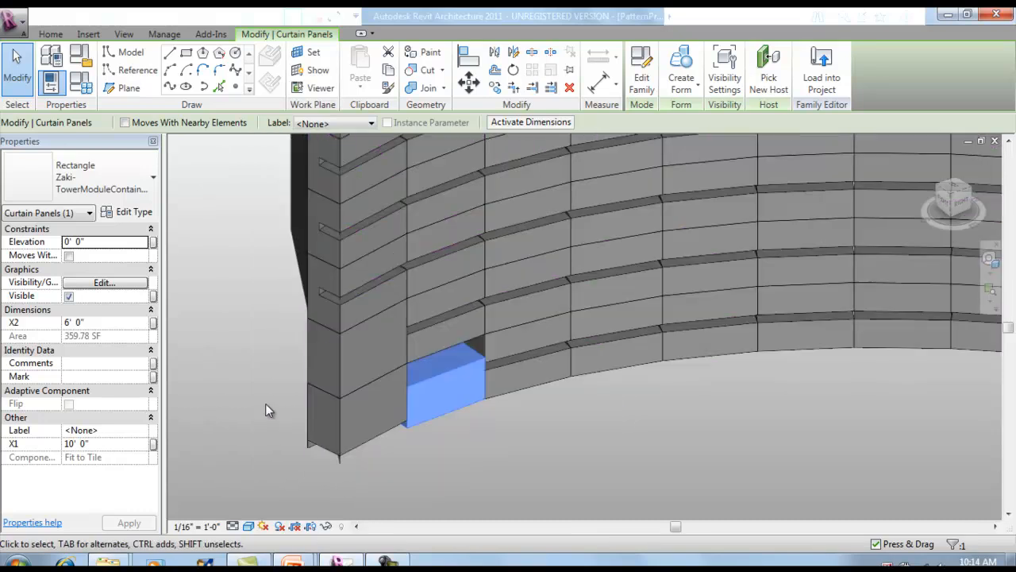
left_click(236, 416)
scroll(243, 429, "down", 3)
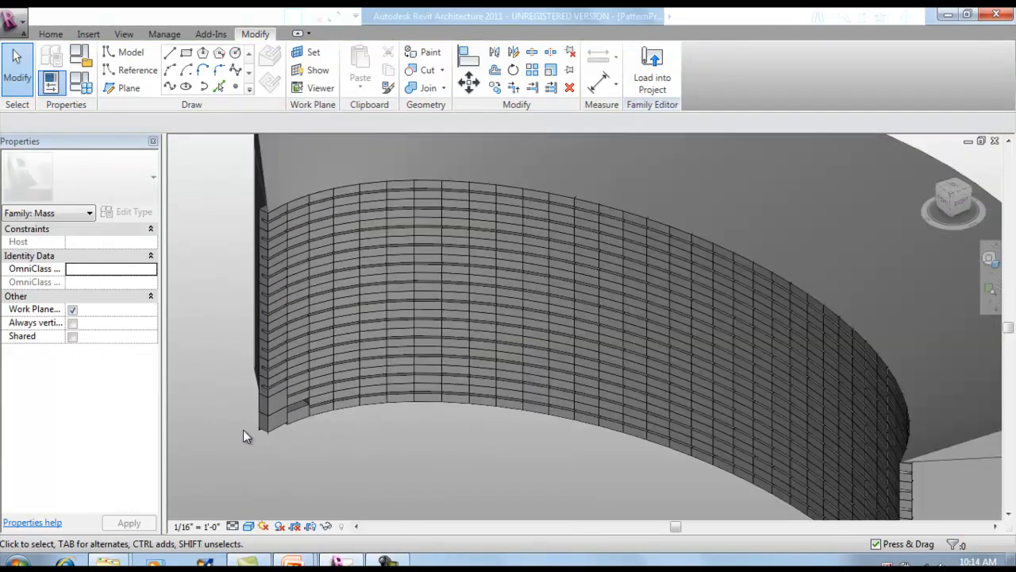
scroll(246, 349, "down", 2)
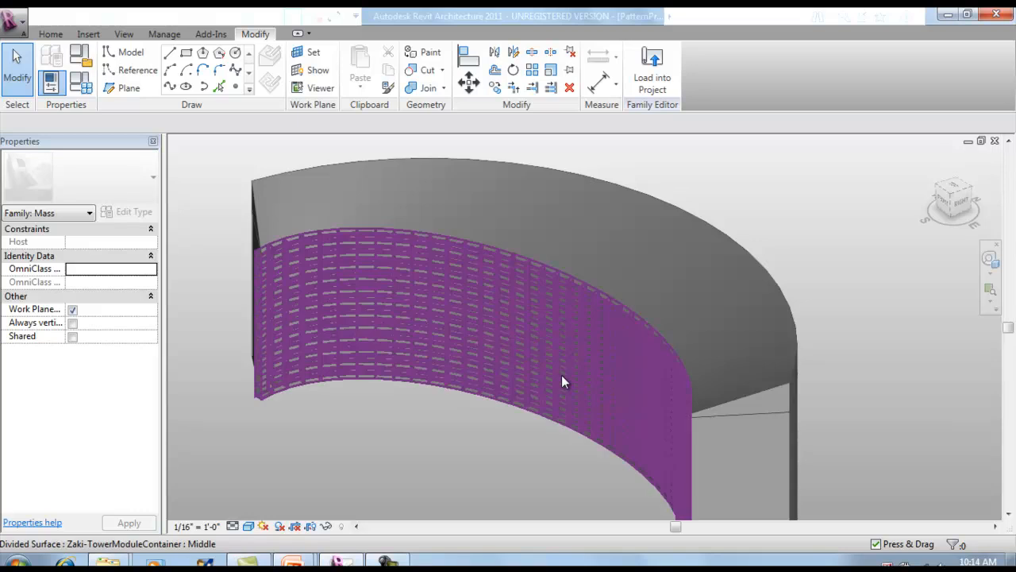
left_click(560, 382)
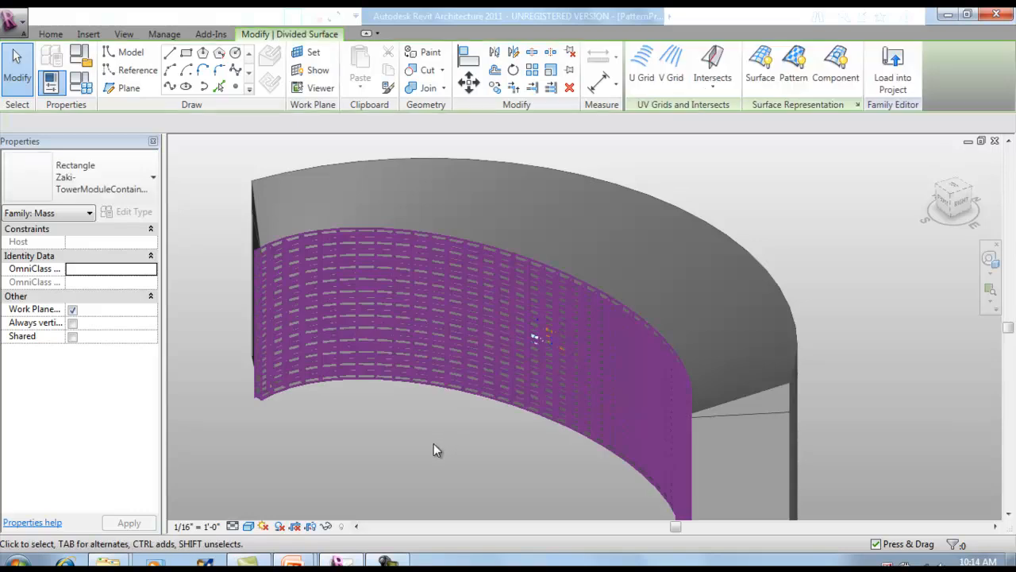
middle_click_drag(410, 460, 450, 447, "shift")
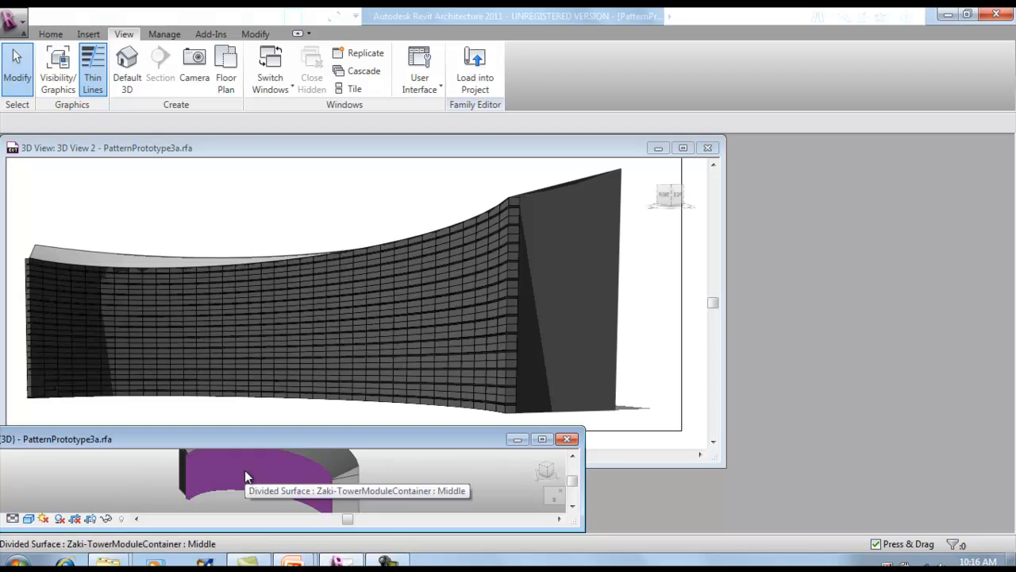
Select the divided surface in the {3D} view and launch the Patterning Tool V2.1 add-in for it.
left_click_drag(21, 447, 92, 450)
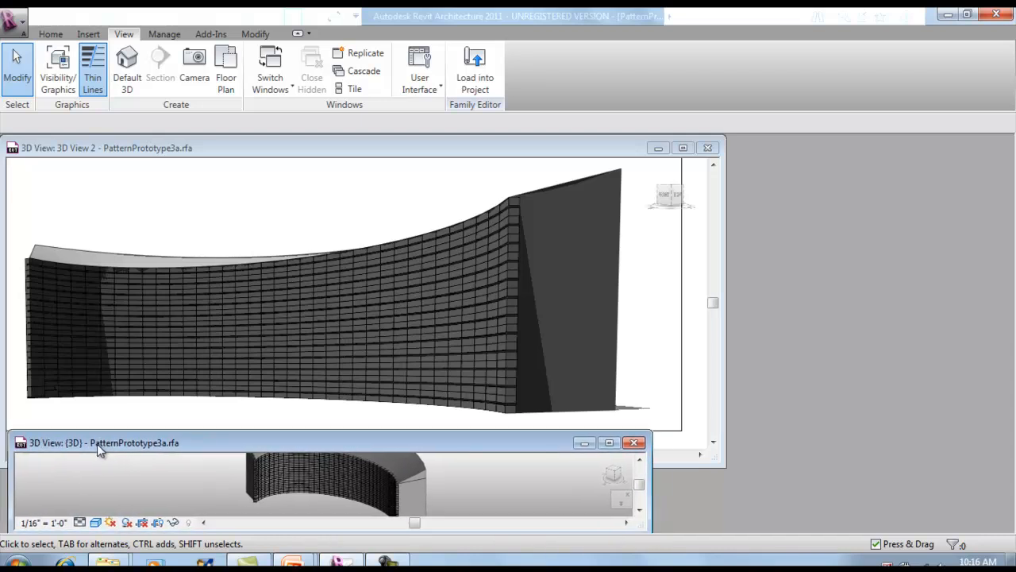
left_click(273, 481)
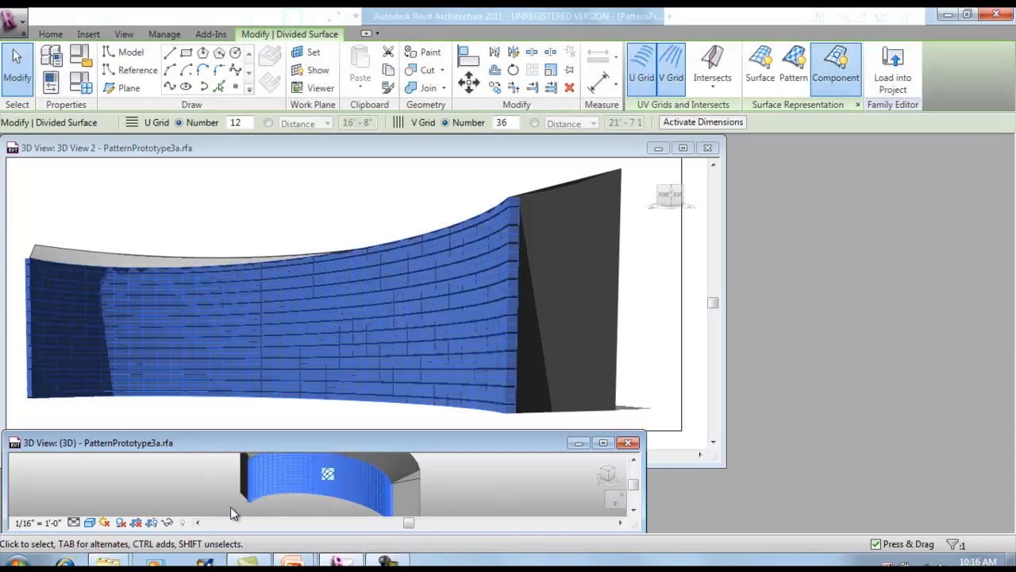
left_click(213, 34)
left_click(77, 80)
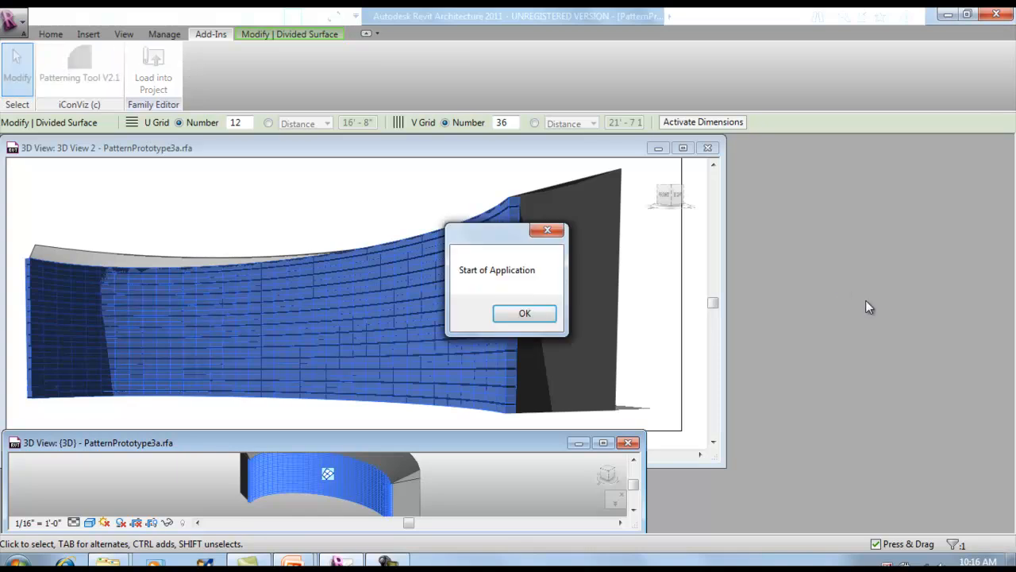
left_click(533, 317)
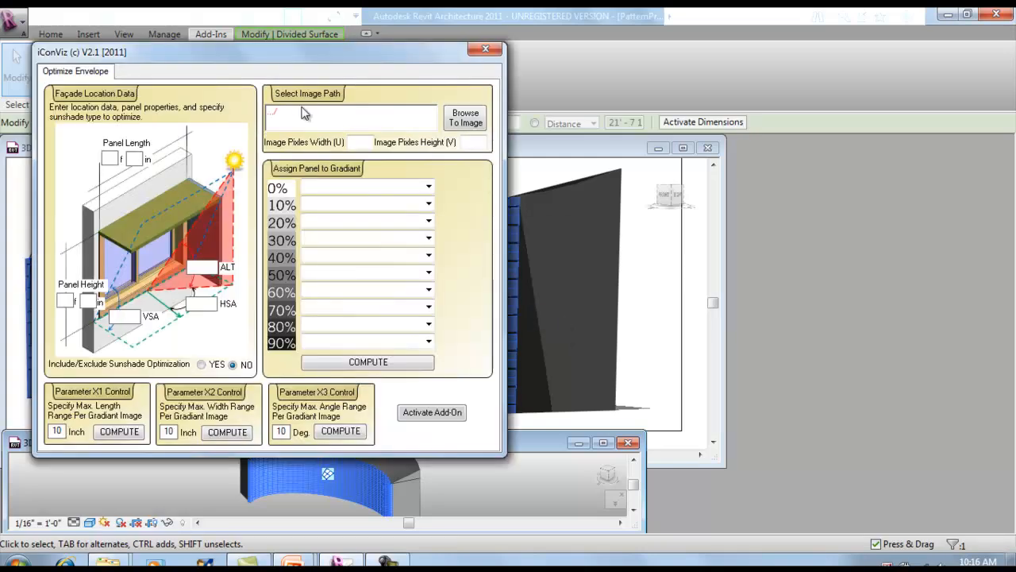
Load 12x36PanelType.jpg from the Revit-Tools Images folder as the add-in's source image.
left_click_drag(359, 67, 623, 117)
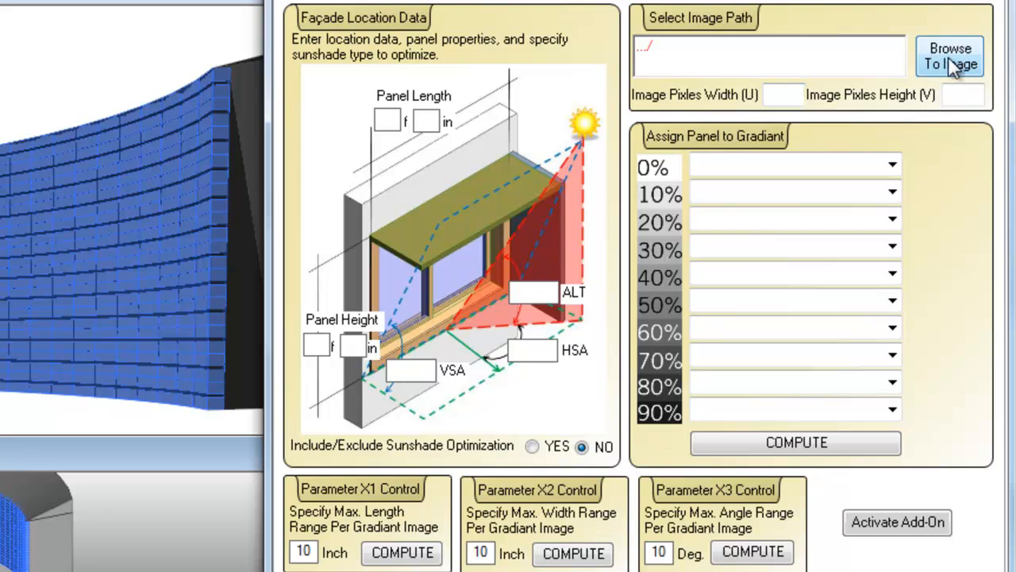
left_click(948, 56)
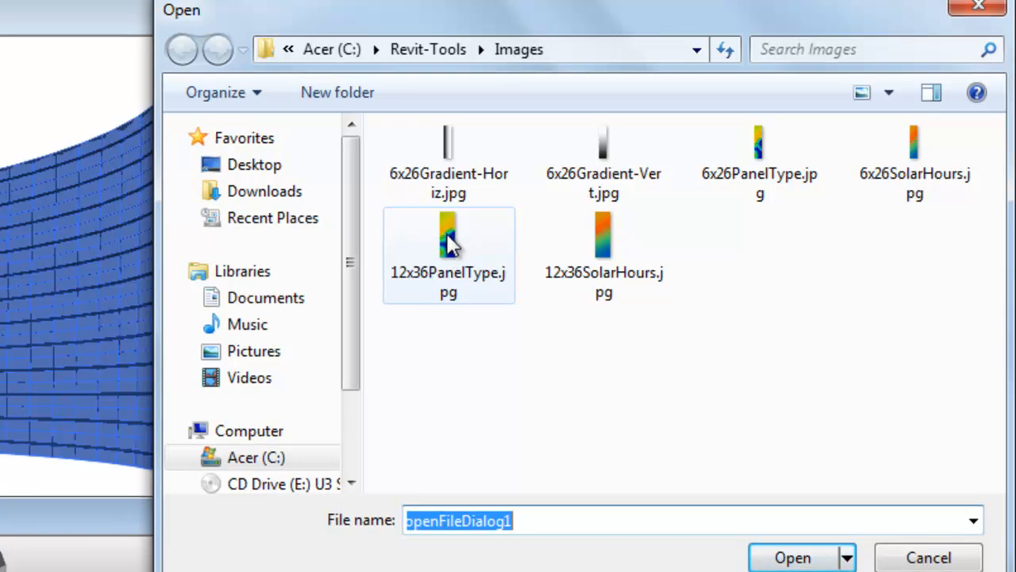
double_click(449, 242)
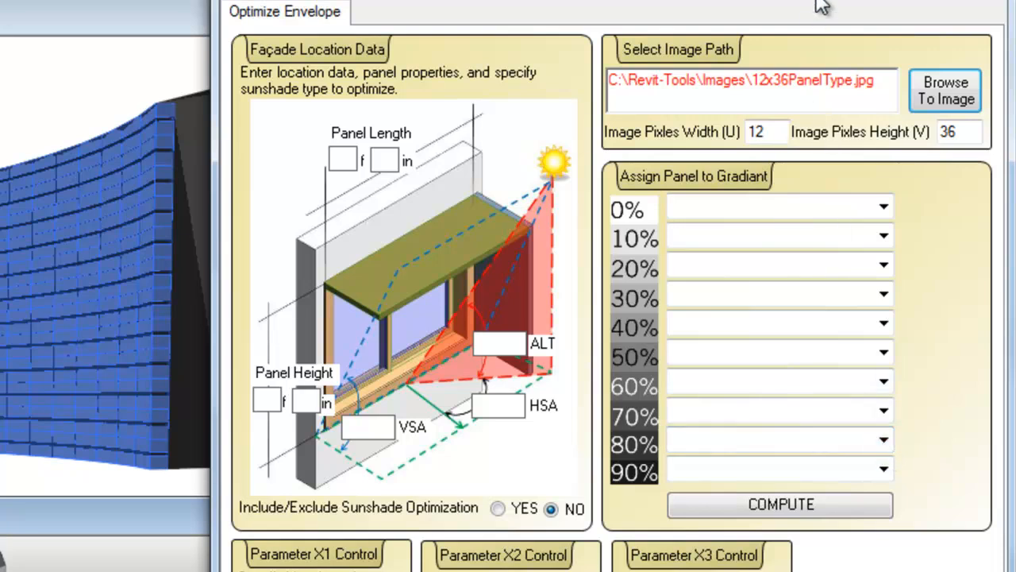
left_click_drag(790, 0, 773, 0)
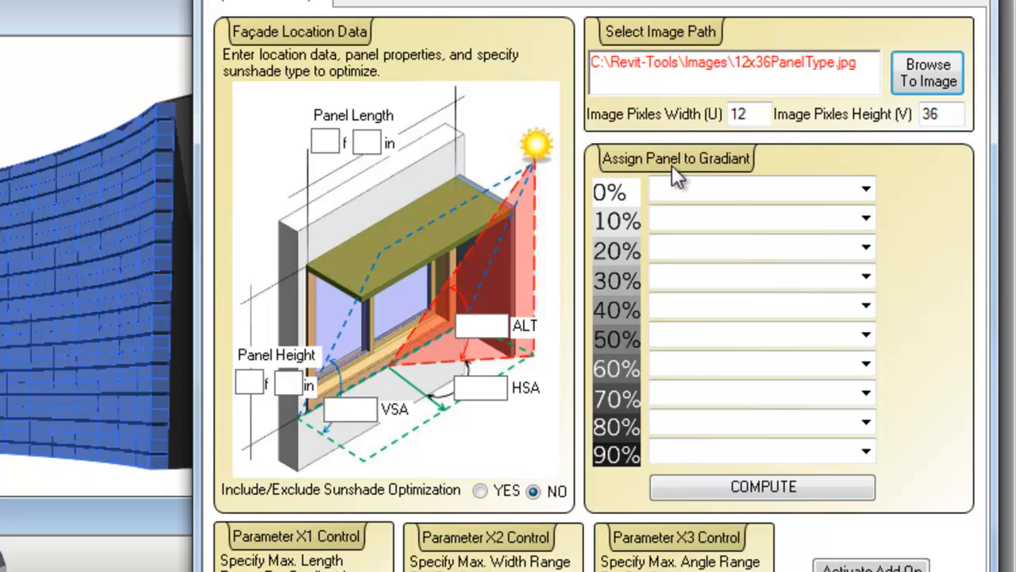
Assign Zaki-TowerModuleContainer types to the gradient: Top to 0%, Bottom to 10%, Middle to 20%, Bottom to 30% and Full to 40%.
left_click(865, 191)
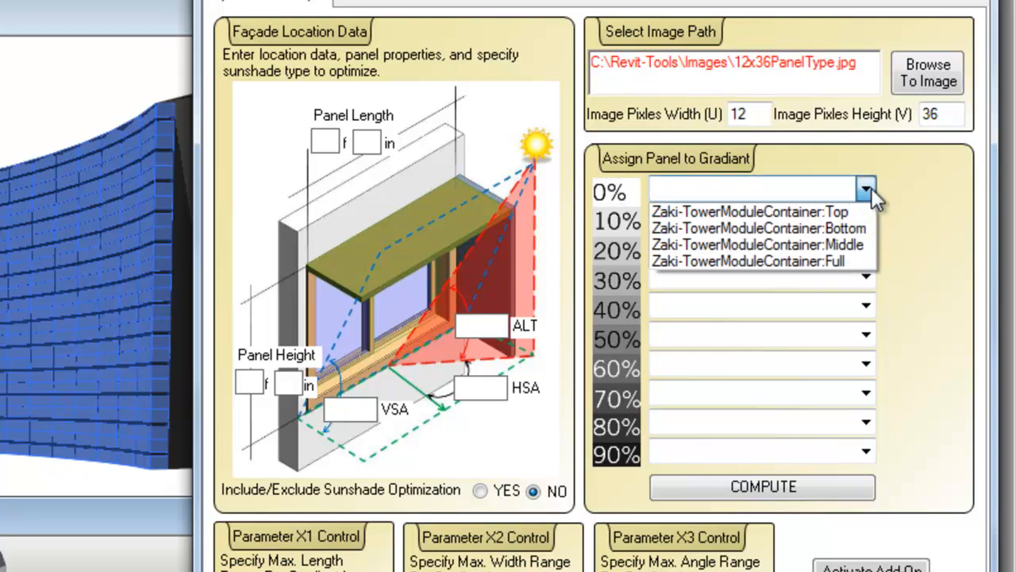
left_click(848, 213)
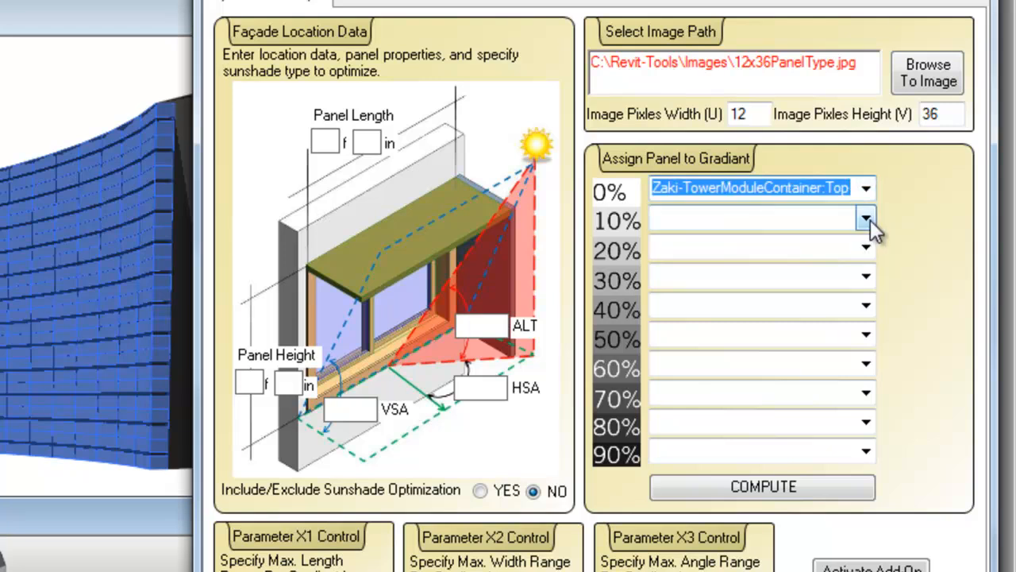
left_click(867, 218)
left_click(843, 259)
left_click(865, 246)
left_click(865, 301)
left_click(865, 305)
left_click(861, 373)
left_click(865, 276)
left_click(857, 317)
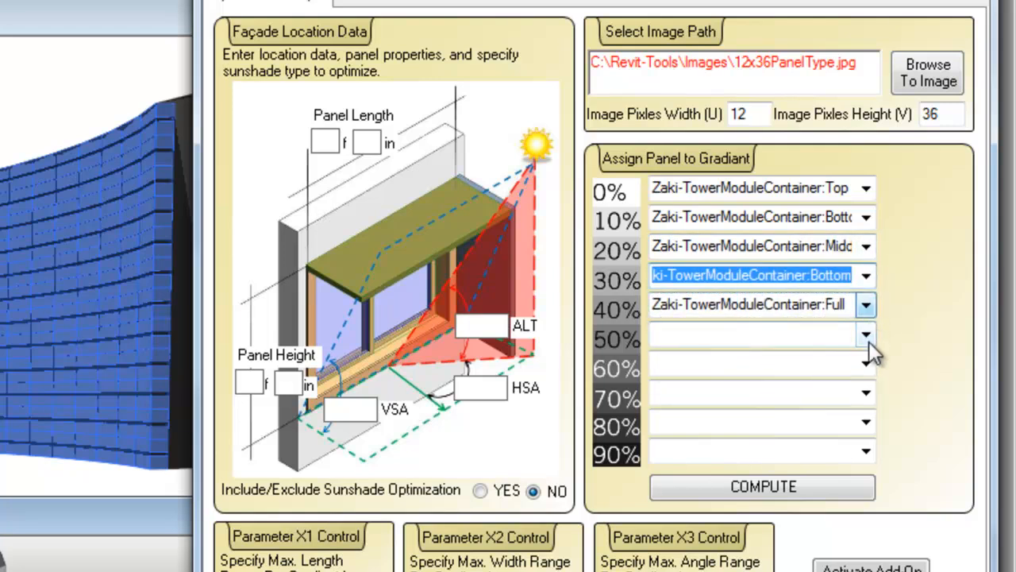
Assign Zaki-TowerModuleContainer:Bottom to the 50%, 60%, 70% and 80% gradient levels and Zaki-TowerModuleContainer:Middle to 90%.
left_click(865, 334)
left_click(865, 373)
left_click(865, 363)
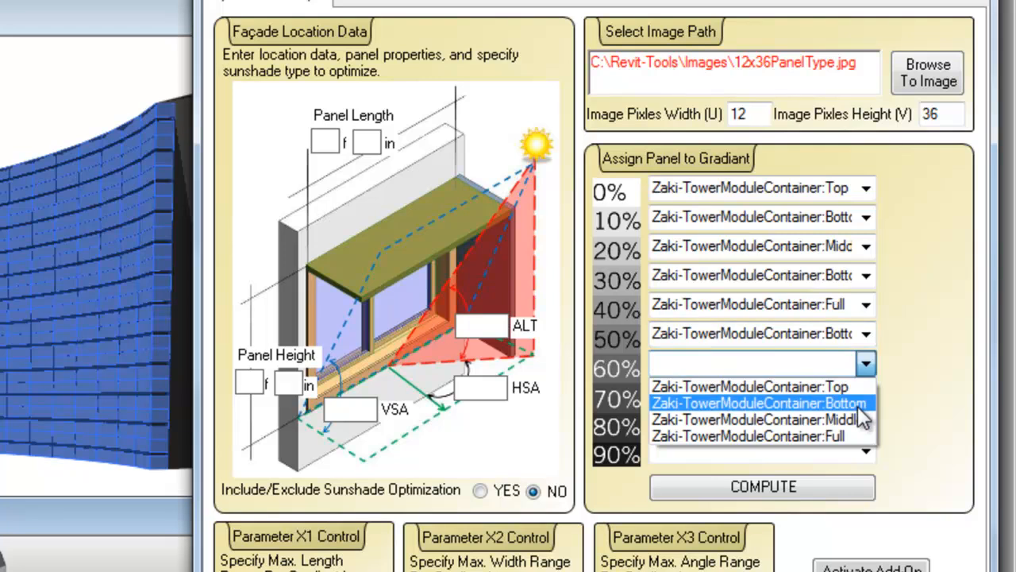
left_click(865, 402)
left_click(865, 393)
left_click(862, 432)
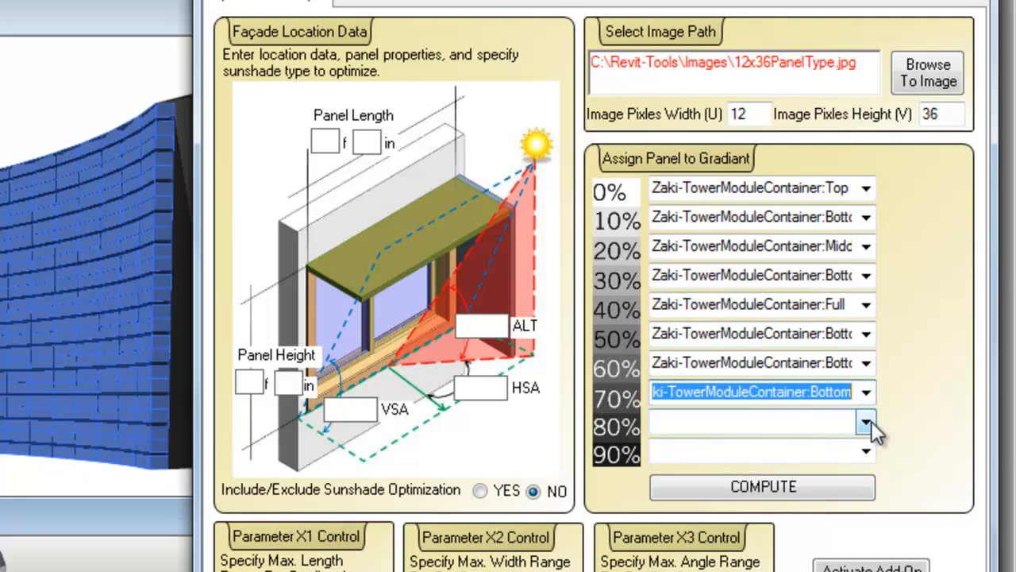
left_click(865, 420)
left_click(863, 461)
left_click(866, 451)
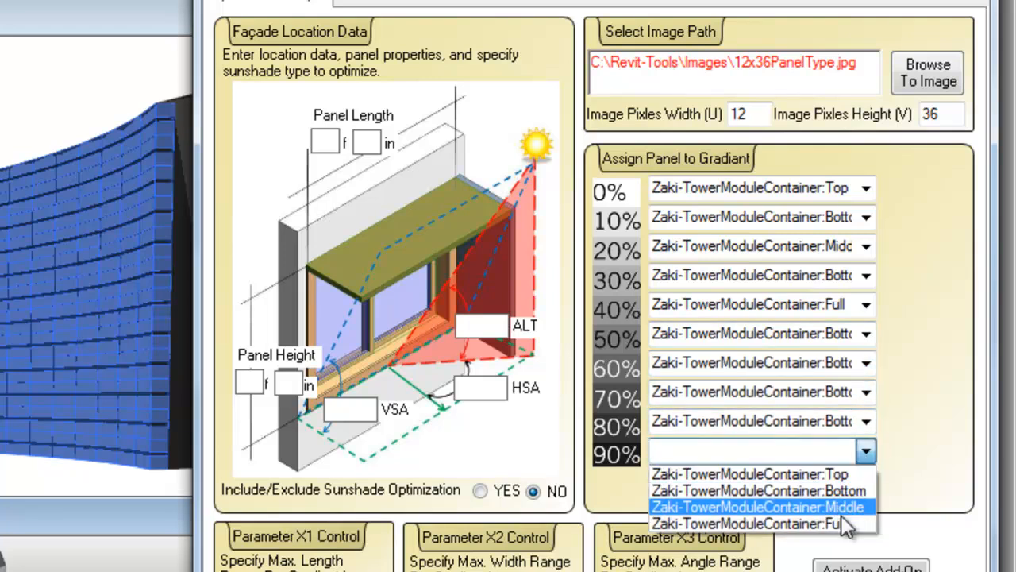
left_click(849, 504)
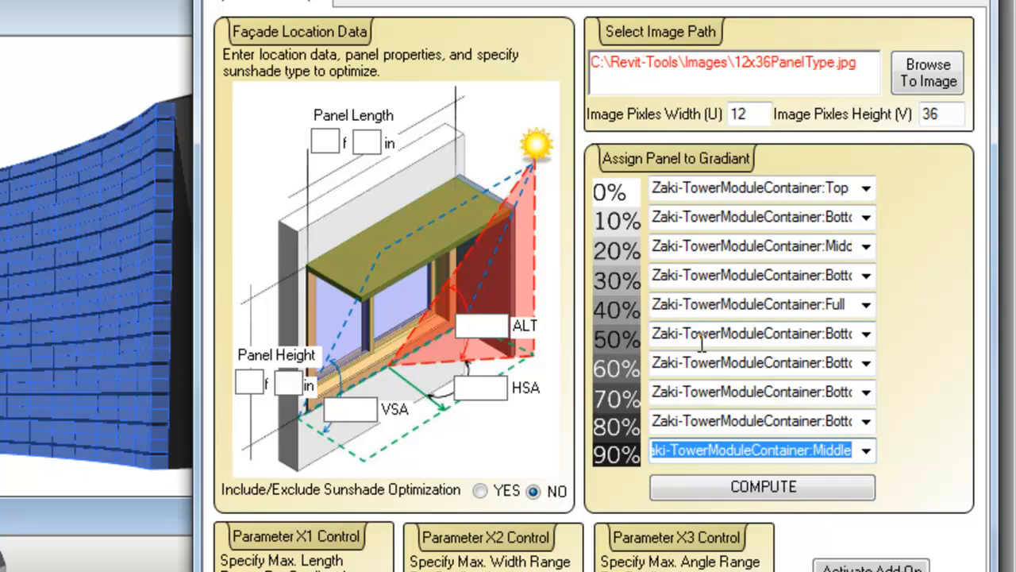
Compute the gradient-based panel assignment on the divided surface and close the add-in's end message.
left_click(764, 337)
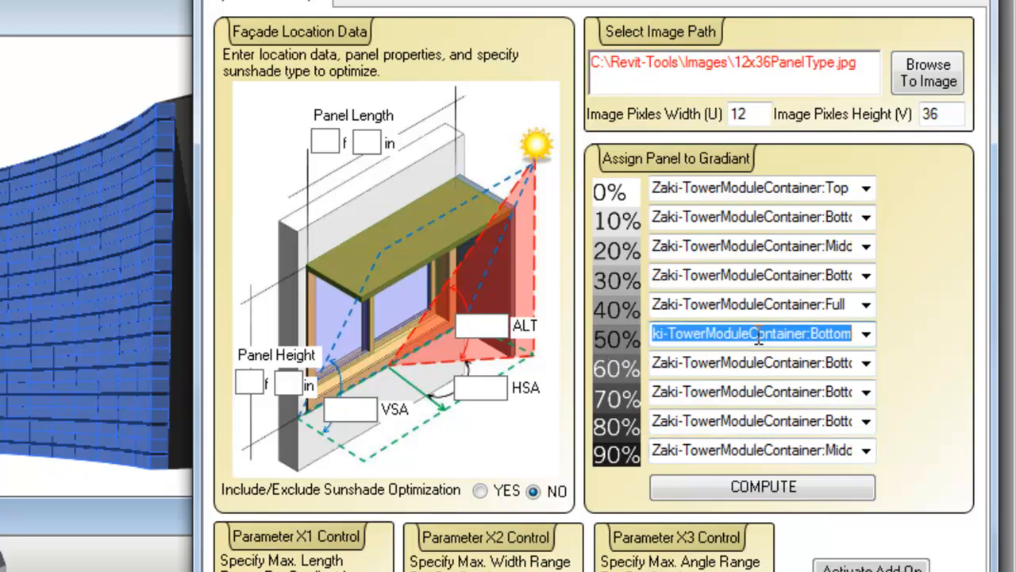
left_click_drag(750, 335, 703, 337)
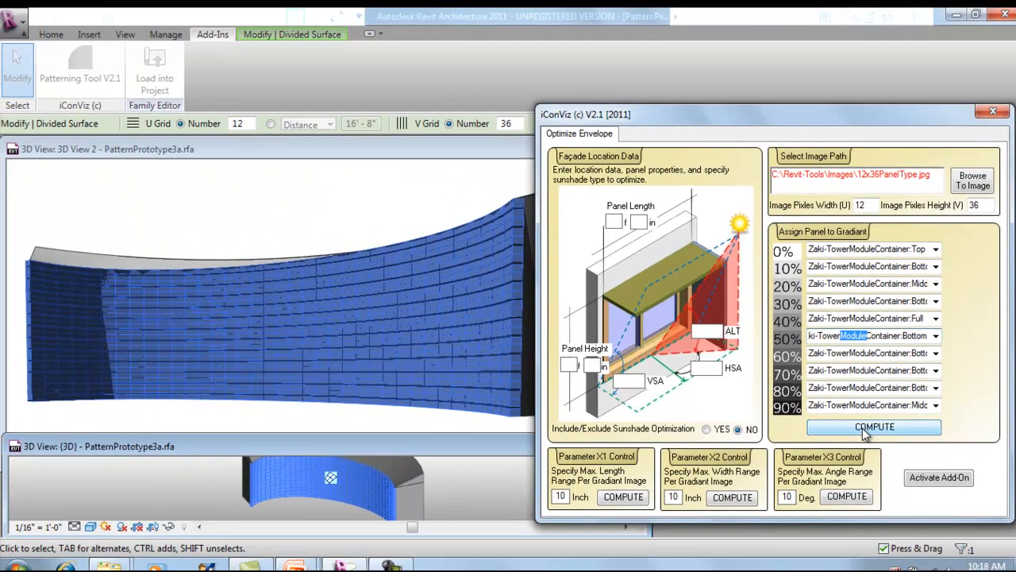
left_click(864, 429)
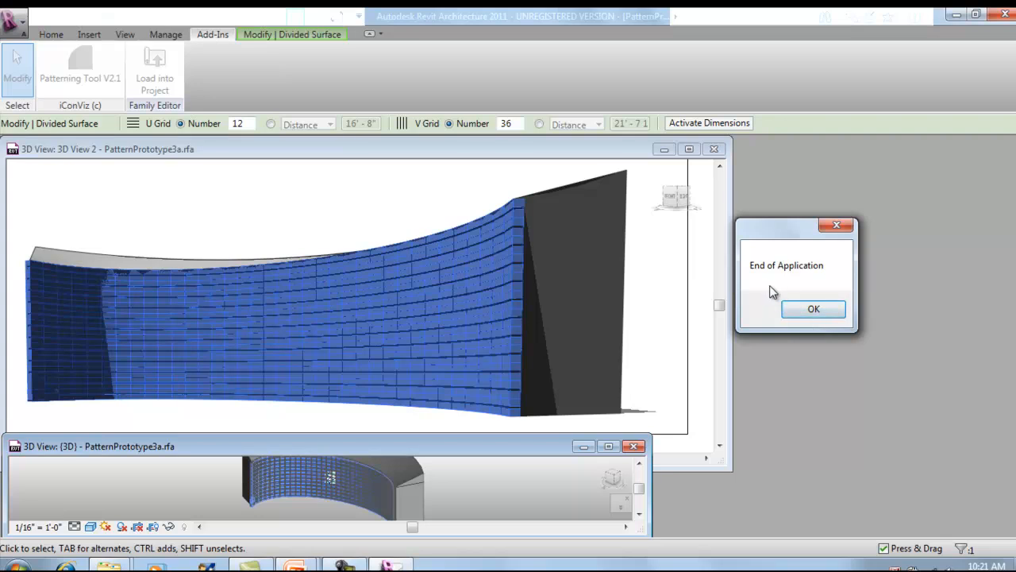
left_click(802, 310)
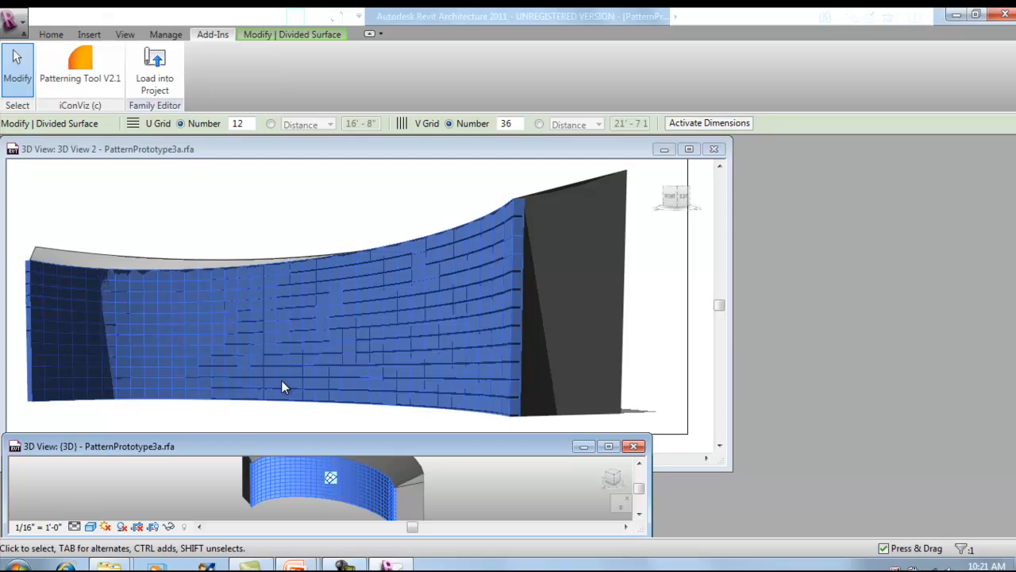
Show the {3D} view from the front and temporarily isolate the divided surface.
left_click(289, 209)
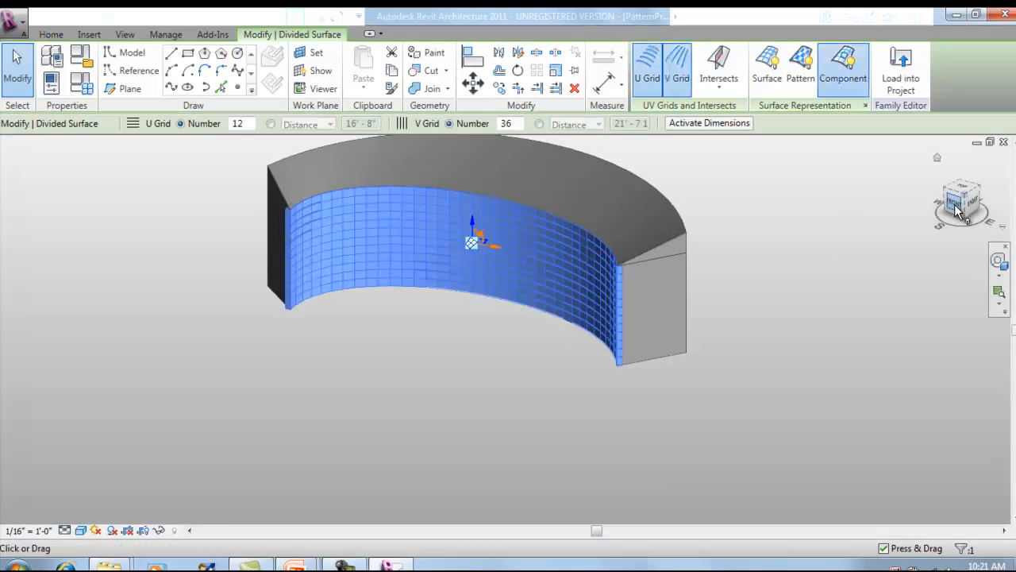
left_click(955, 206)
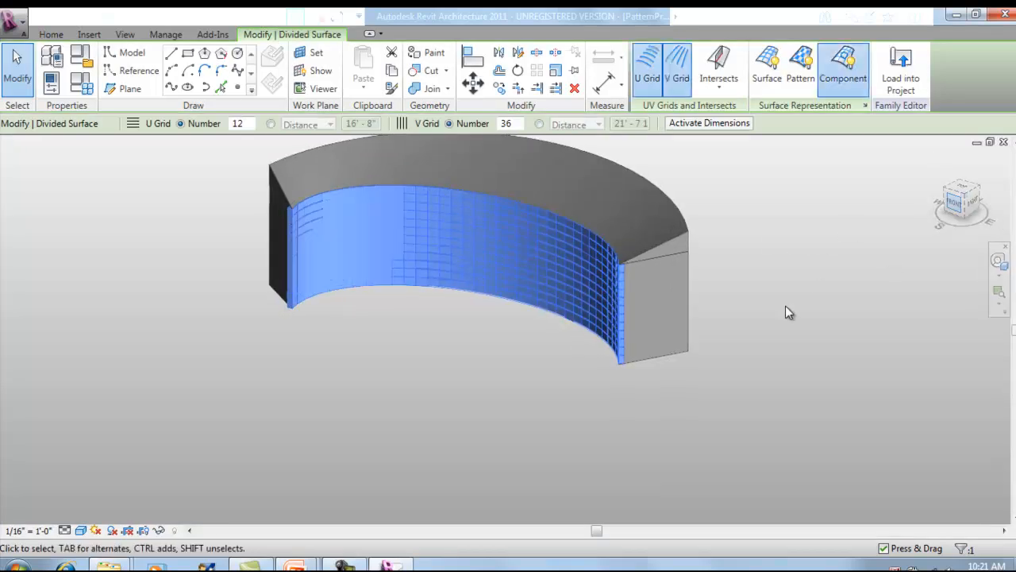
left_click(158, 530)
left_click(210, 477)
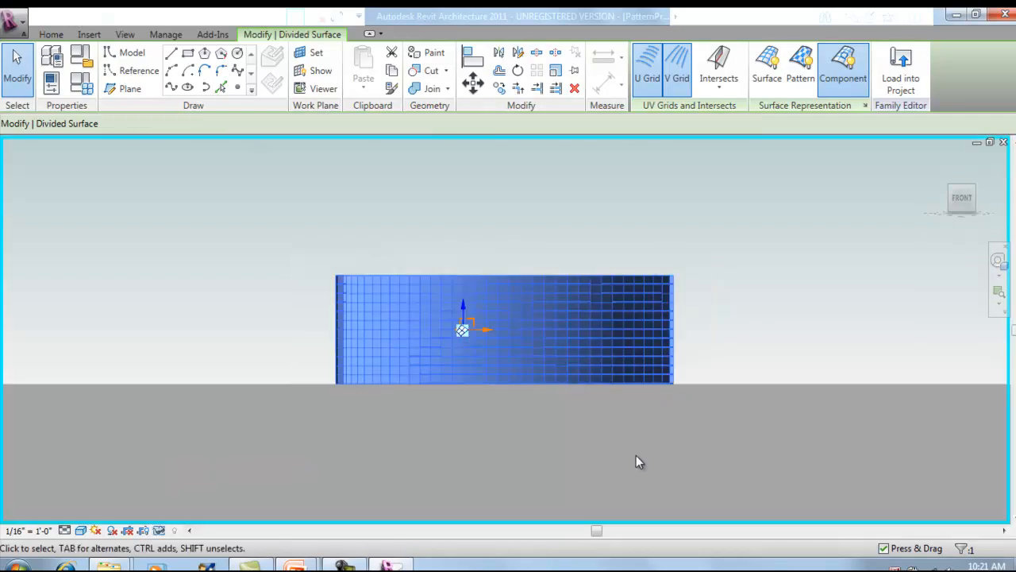
left_click(541, 429)
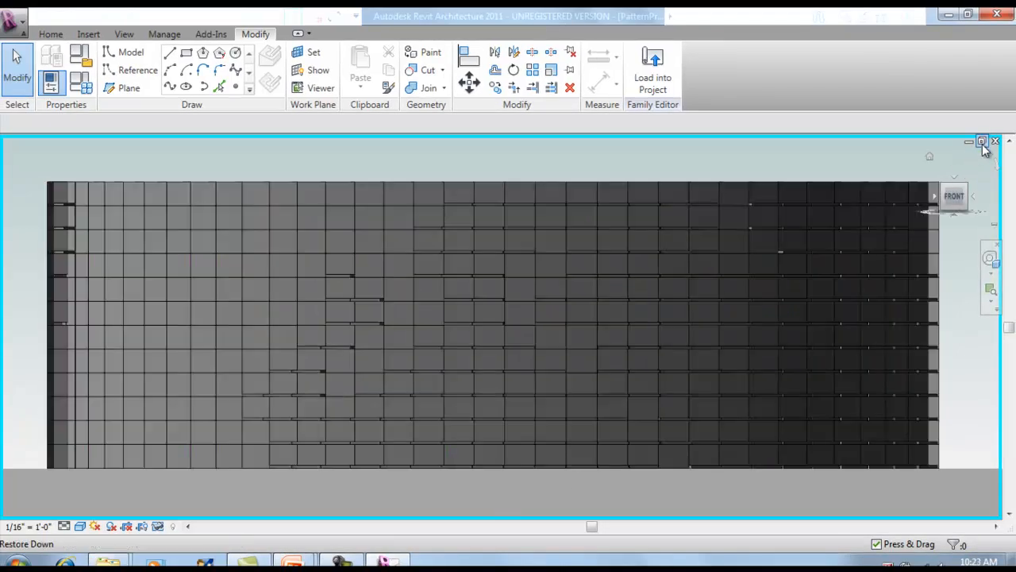
Restore the tiled view windows and start the Patterning Tool V2.1 again on the selected divided surface.
left_click(982, 142)
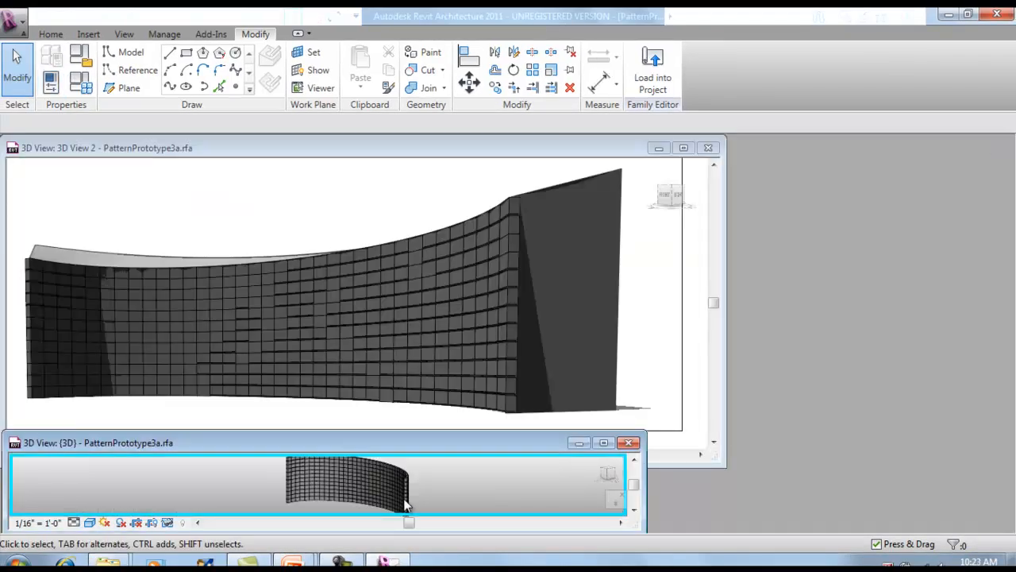
left_click(389, 268)
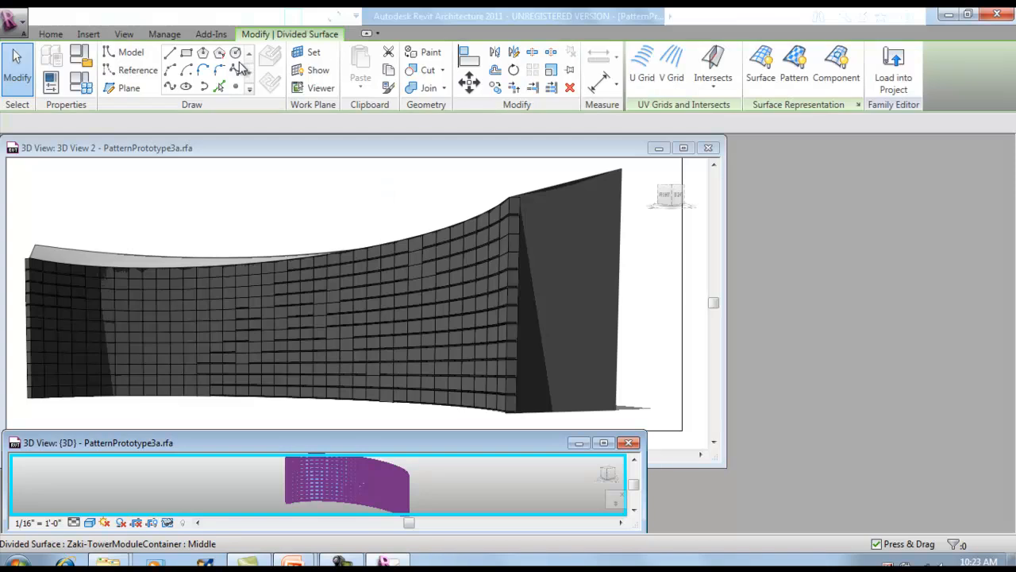
left_click(211, 34)
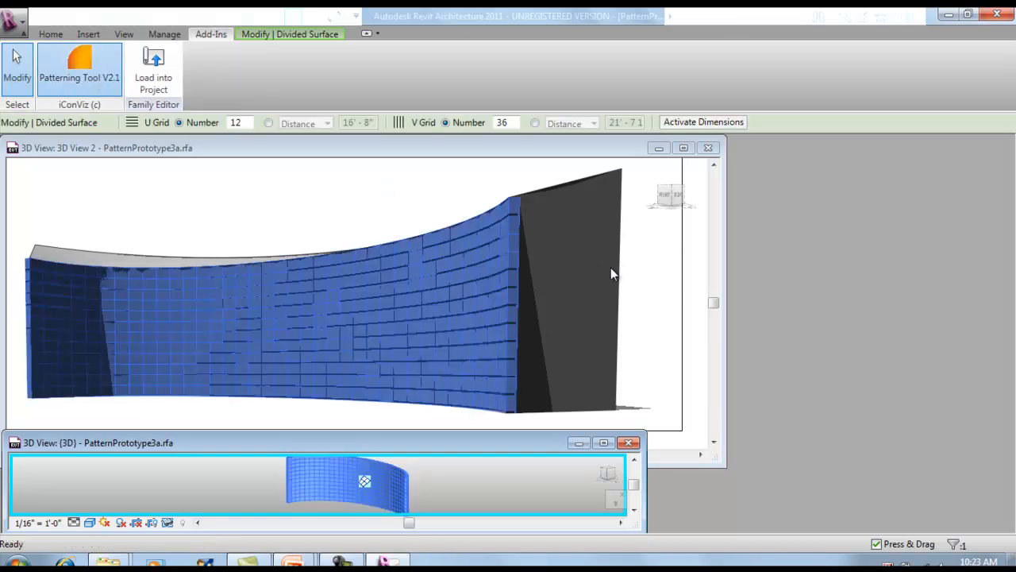
left_click(524, 320)
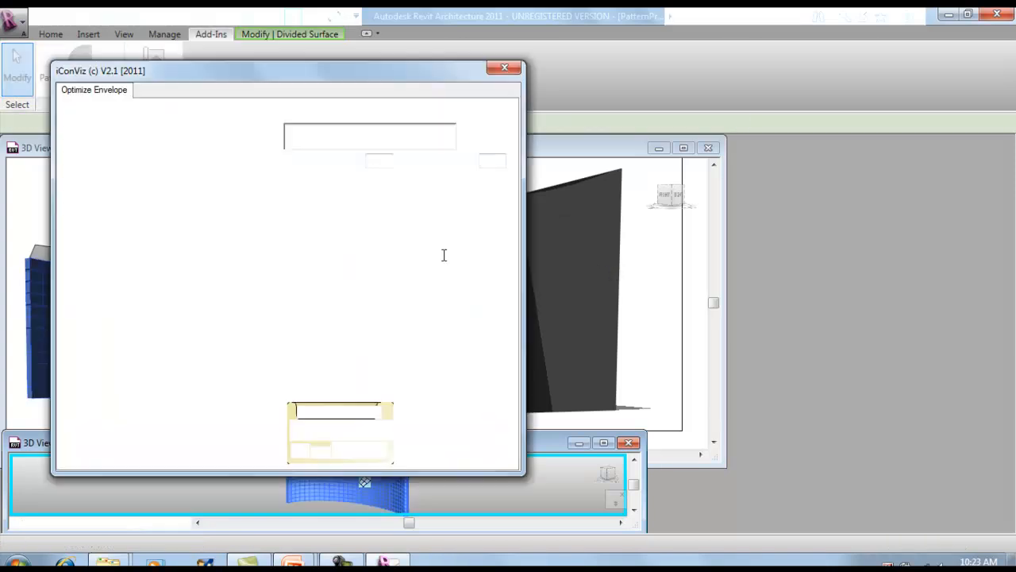
Load 12x36SolarHours.jpg from the Revit-Tools Images folder as the gradient image for the selected divided surface.
mouse_move(308, 80)
left_mouse_down()
mouse_move(728, 129)
mouse_move(823, 127)
mouse_move(790, 129)
left_mouse_up()
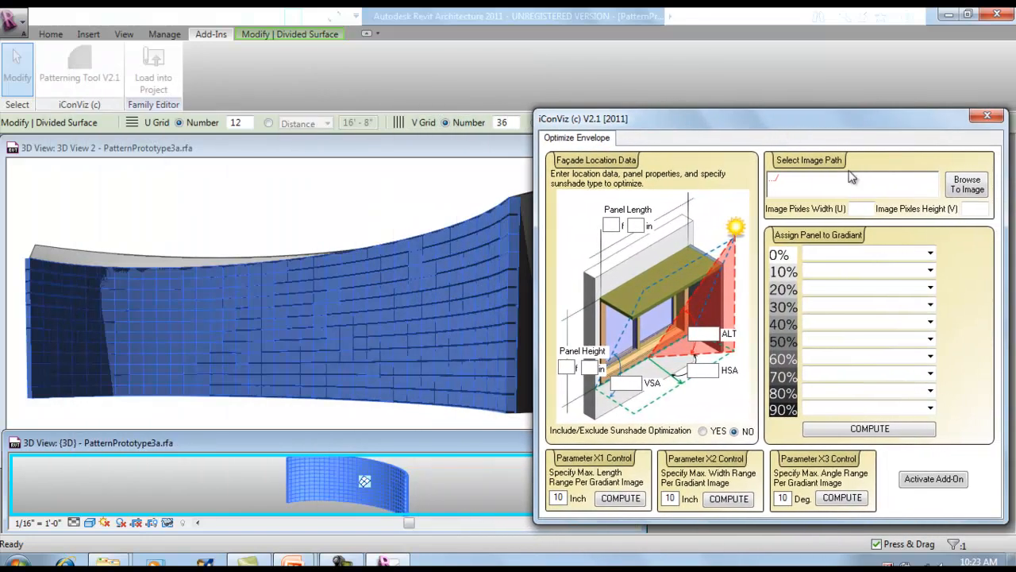
left_click(967, 189)
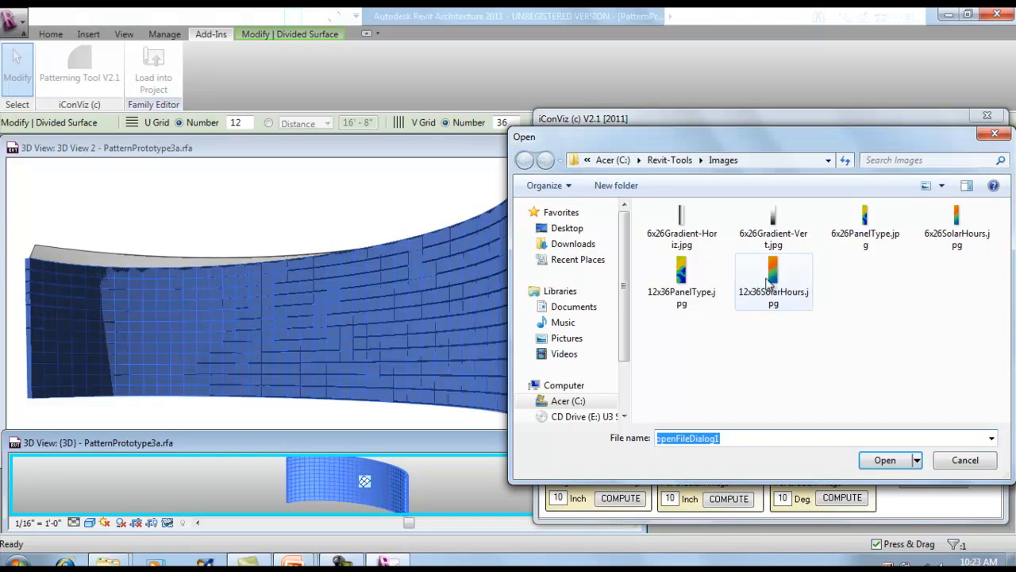
left_click(781, 272)
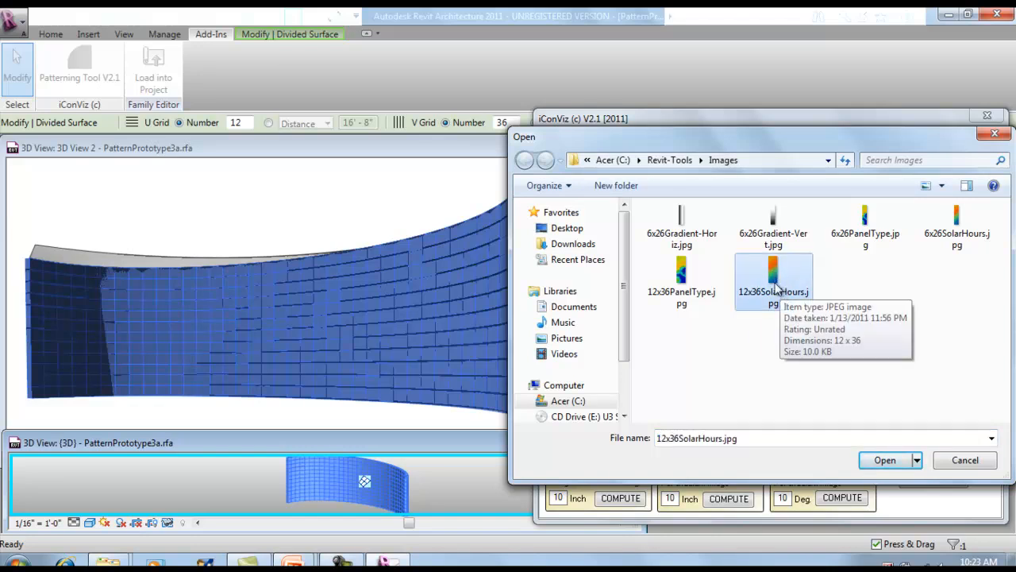
double_click(776, 291)
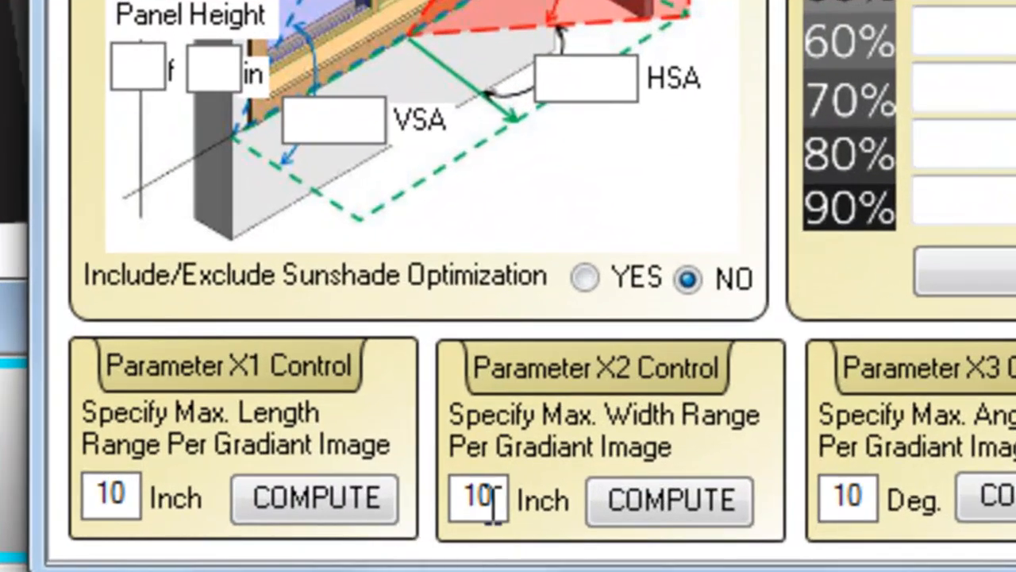
Set the Parameter X2 maximum width range to 180 inches and compute it on the divided surface.
left_click_drag(497, 501, 460, 502)
type("180")
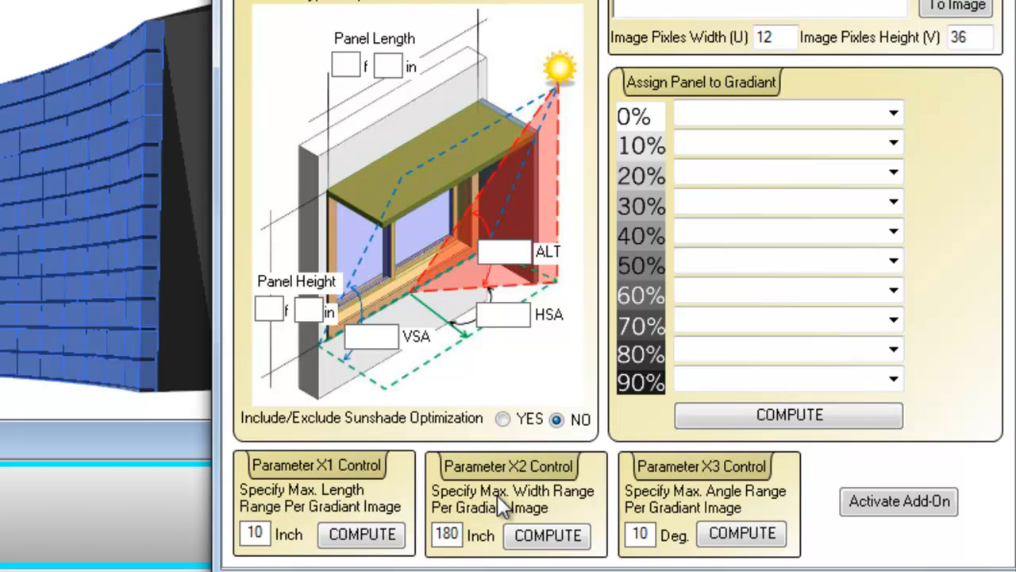
left_click(547, 535)
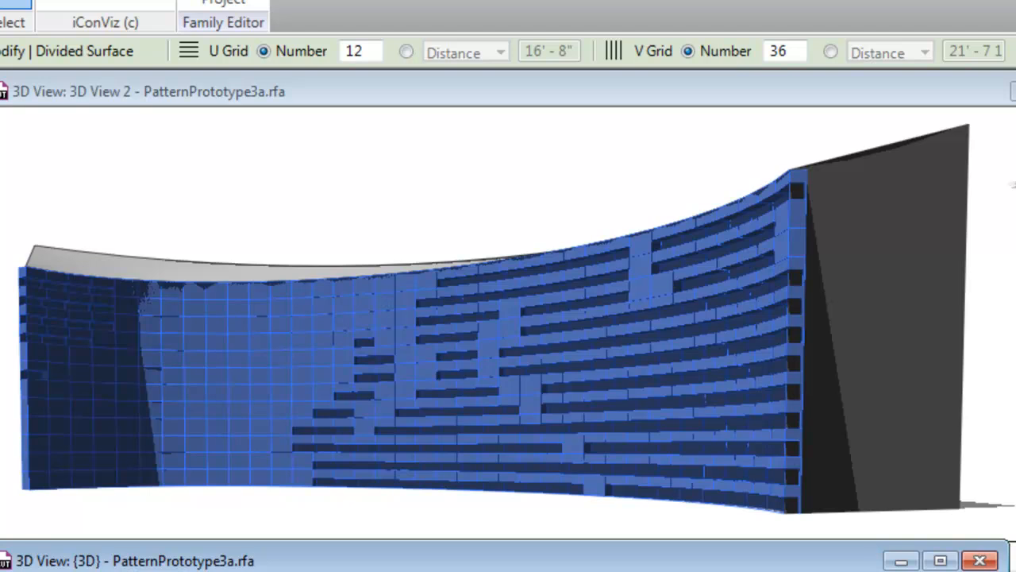
Reselect the divided surface in the {3D} view and start the Patterning Tool V2.1 on it.
key("ctrl+Tab")
left_click(739, 384)
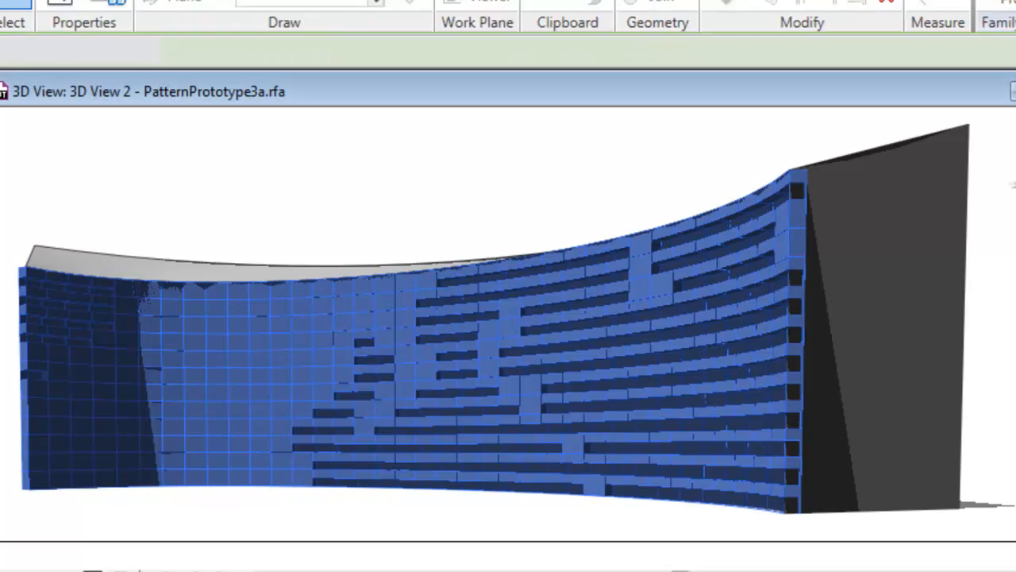
left_click(367, 490)
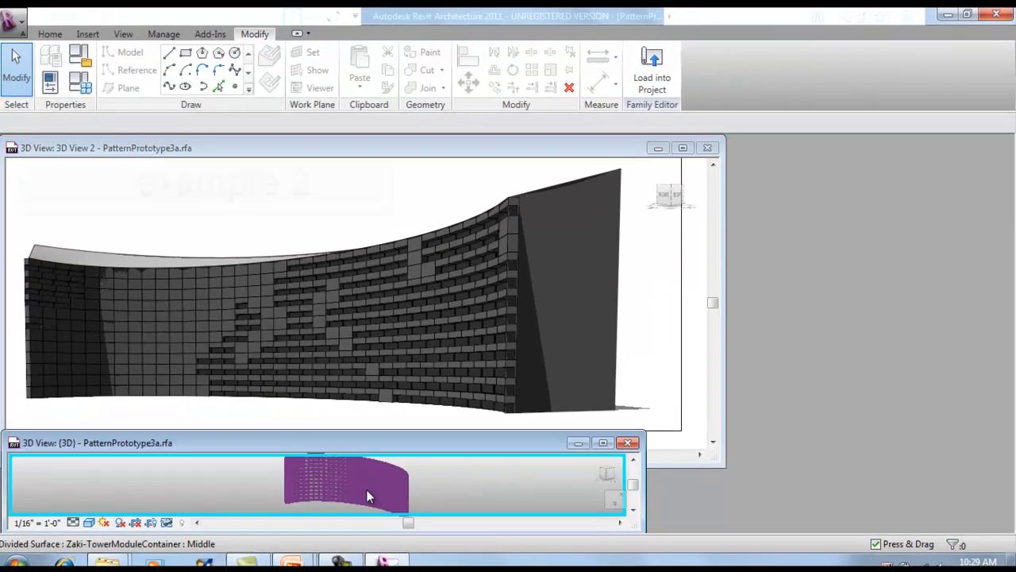
left_click(366, 490)
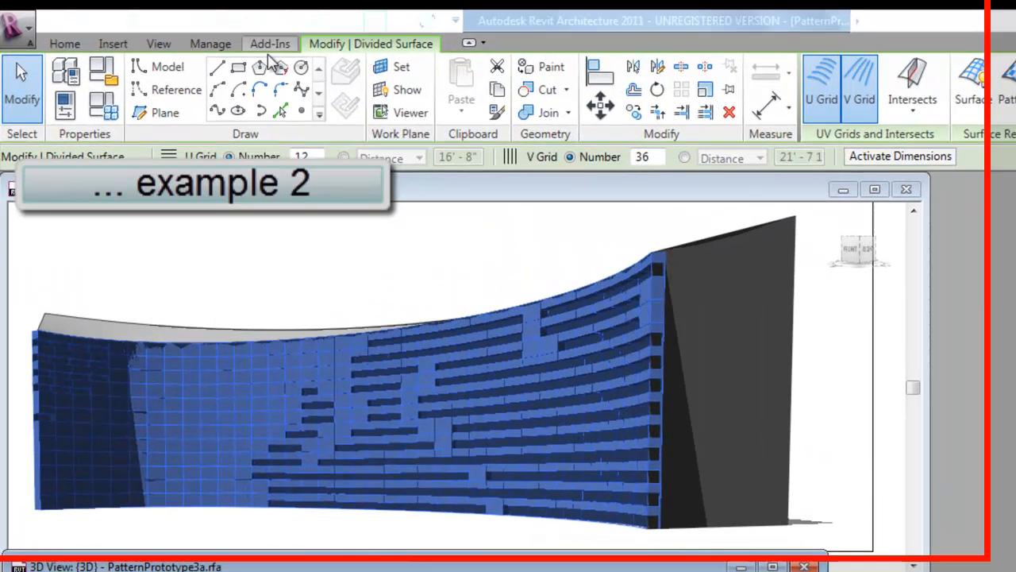
left_click(270, 44)
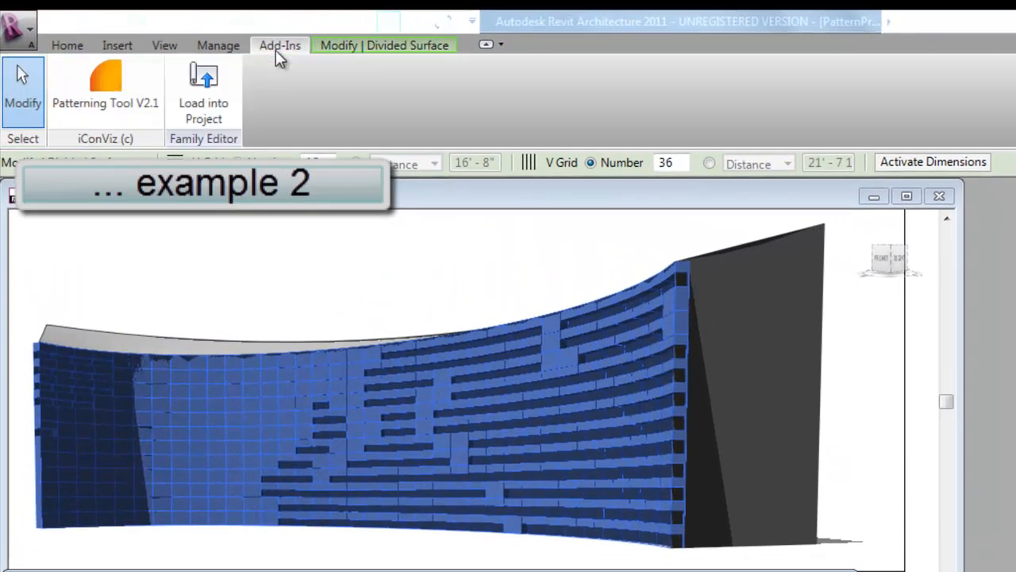
left_click(101, 84)
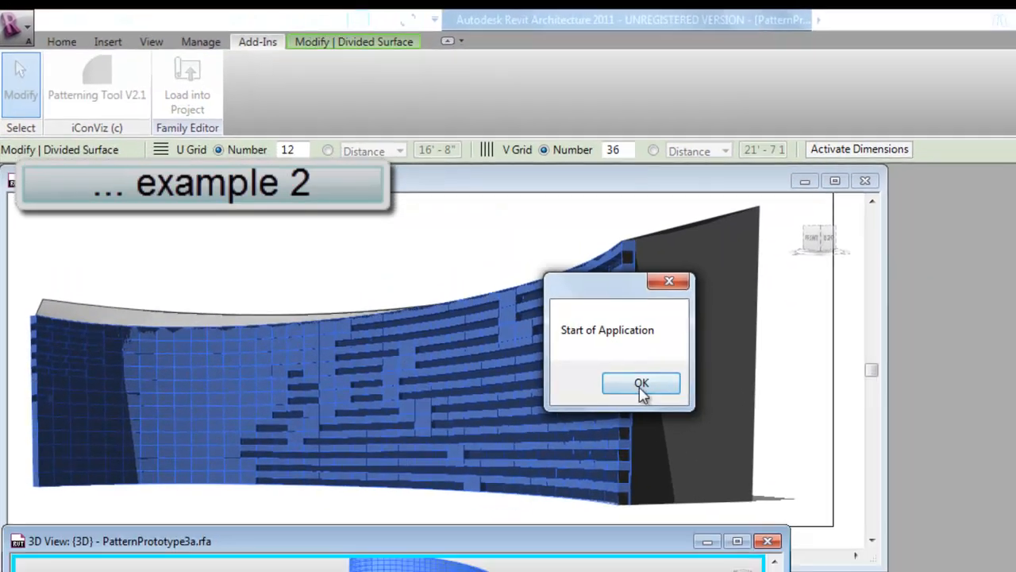
left_click(694, 415)
left_click_drag(463, 125, 914, 97)
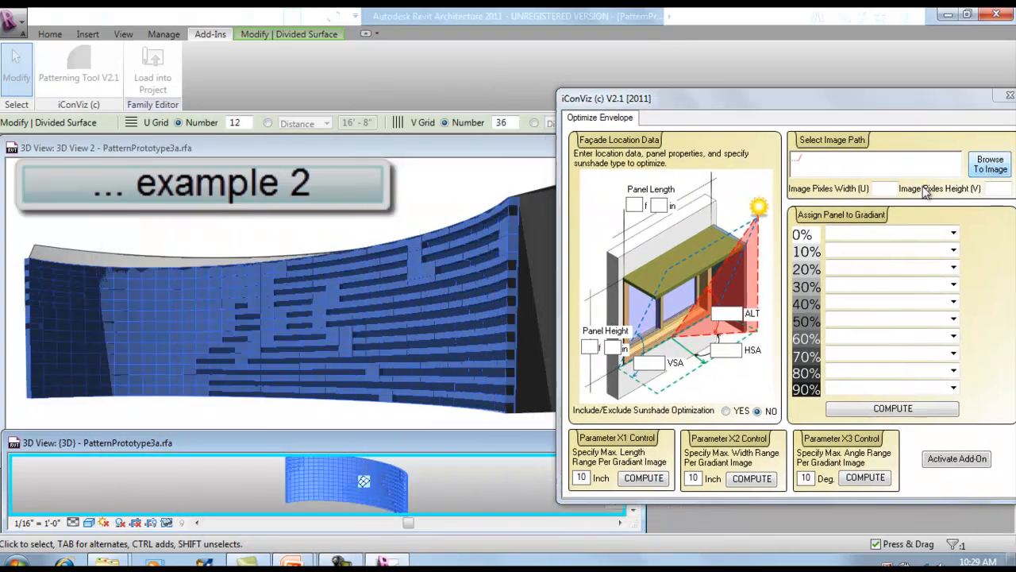
Load 12x36PanelType.jpg and assign Zaki-TowerModuleContainer:Top to 0%, Middle to 20%, 40% and 90%, and Bottom to the other gradient levels.
double_click(687, 266)
left_click(954, 233)
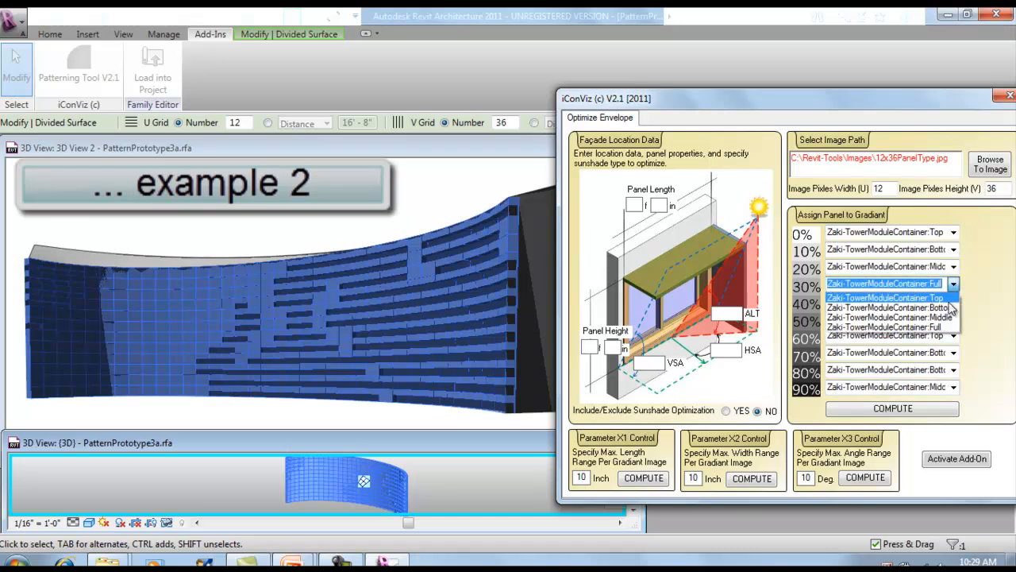
left_click(952, 308)
left_click(953, 335)
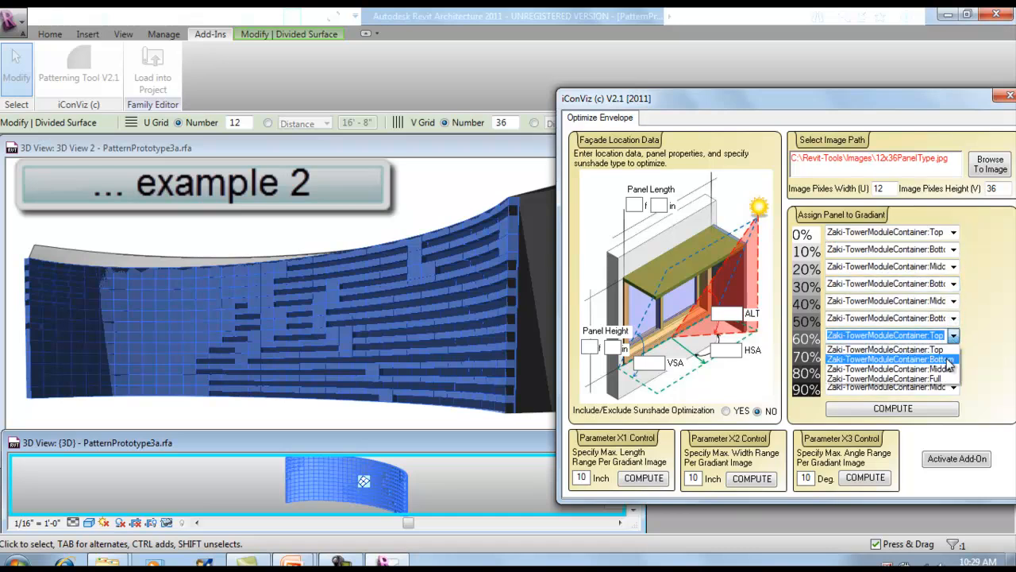
left_click(949, 359)
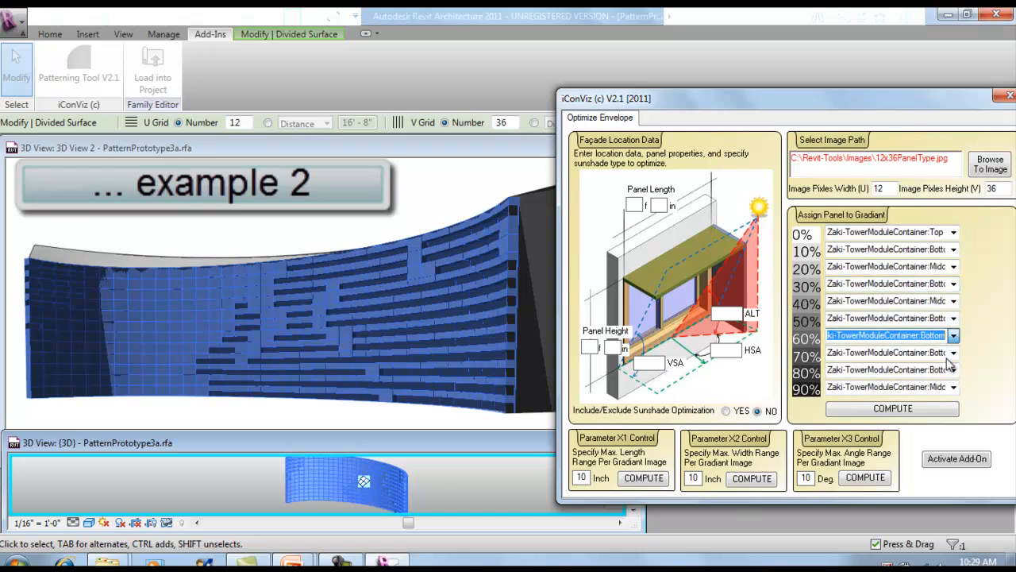
Compute the panel-type assignment on the divided surface and close the add-in's end message.
left_click(920, 414)
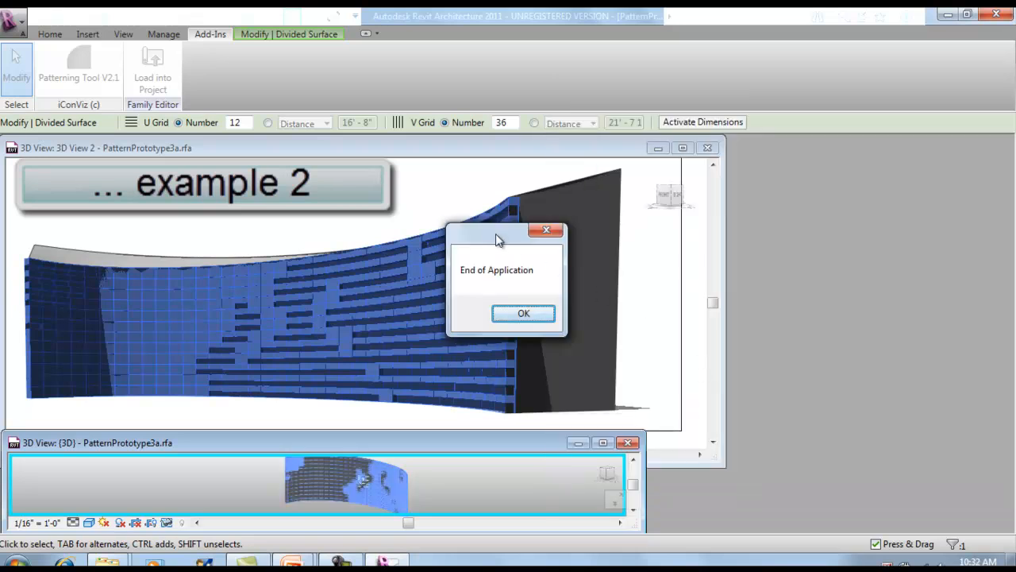
left_click_drag(492, 241, 783, 254)
left_click(820, 325)
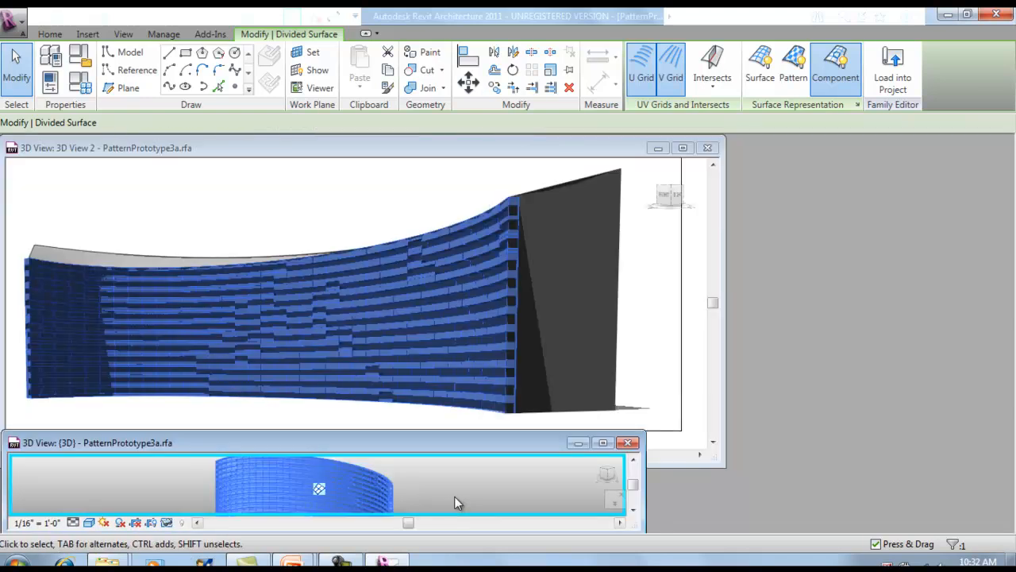
Select the divided surface again in the {3D} view and open the Patterning Tool V2.1 for a third example.
left_click(454, 496)
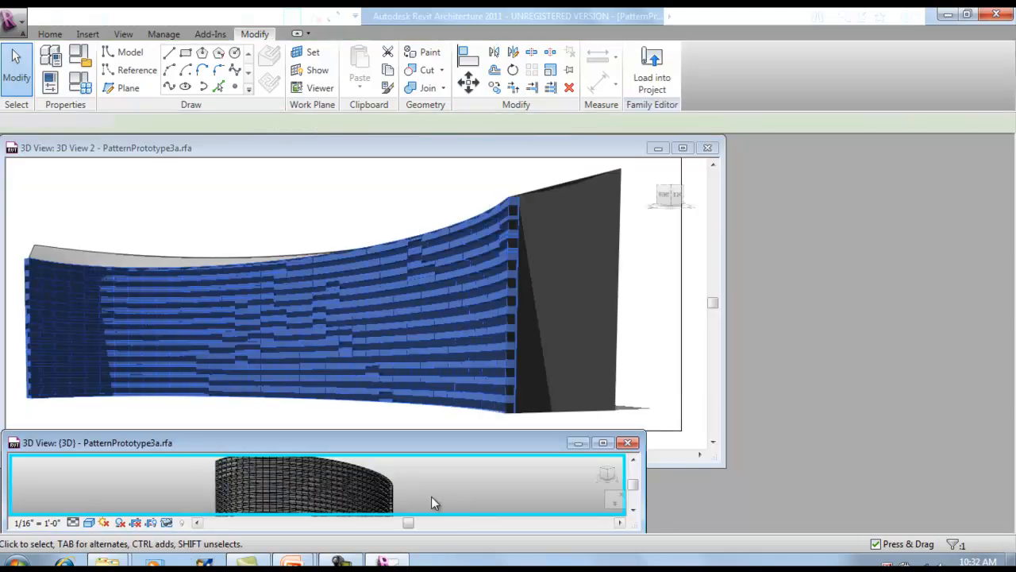
left_click(347, 495)
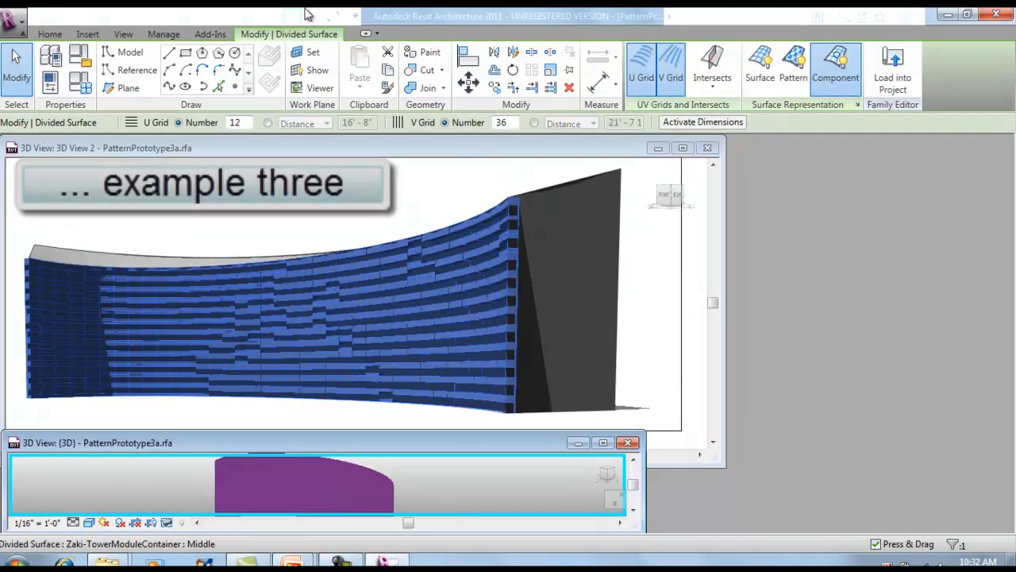
left_click(211, 34)
left_click(77, 72)
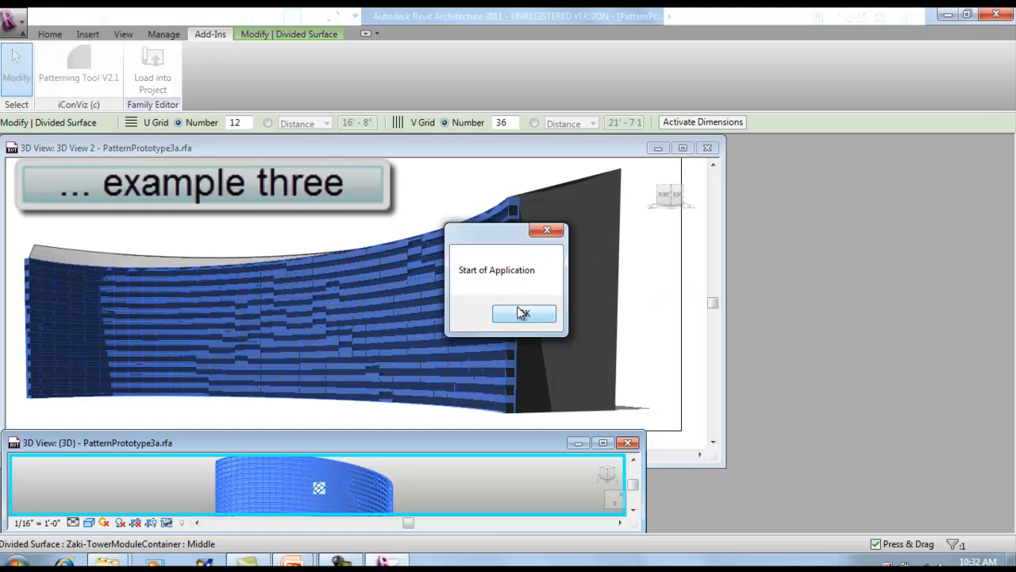
left_click(524, 312)
left_click_drag(377, 33, 920, 88)
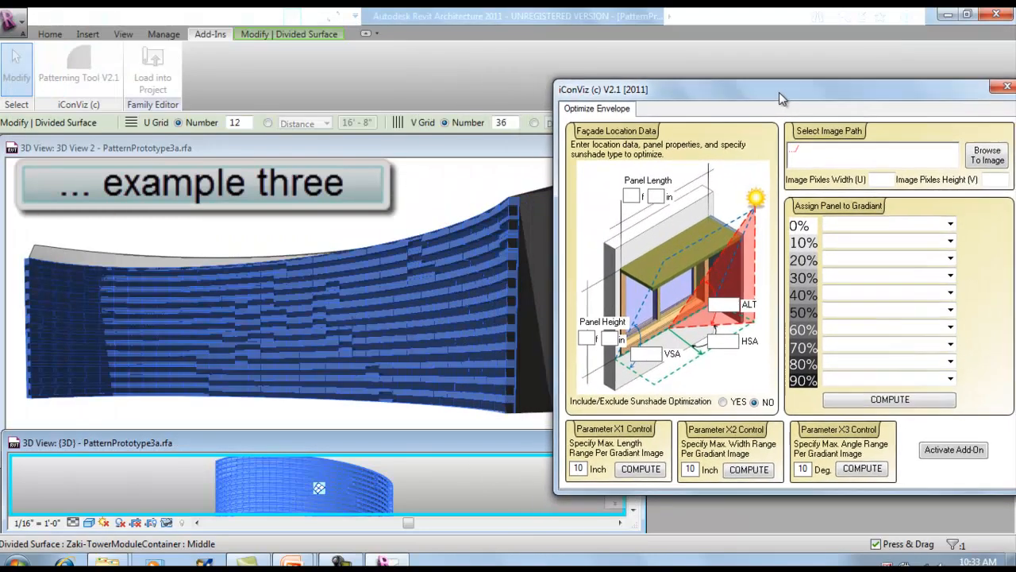
Load 12x36PanelType.jpg as the gradient image for the third example.
left_click(989, 154)
left_click(679, 254)
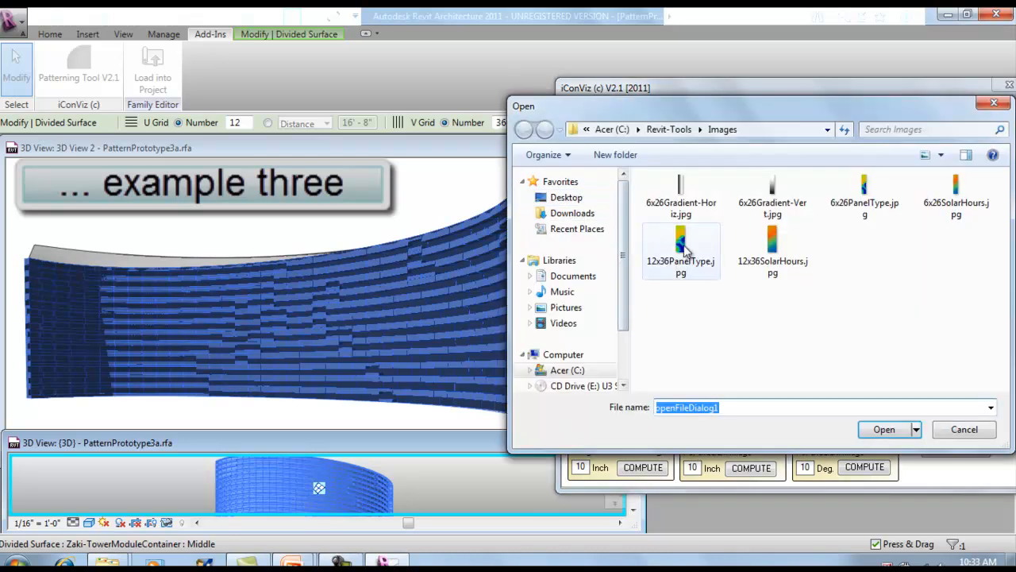
double_click(685, 253)
Set the Parameter X2 maximum width range to 220 inches and compute it from the panel-type image.
double_click(693, 468)
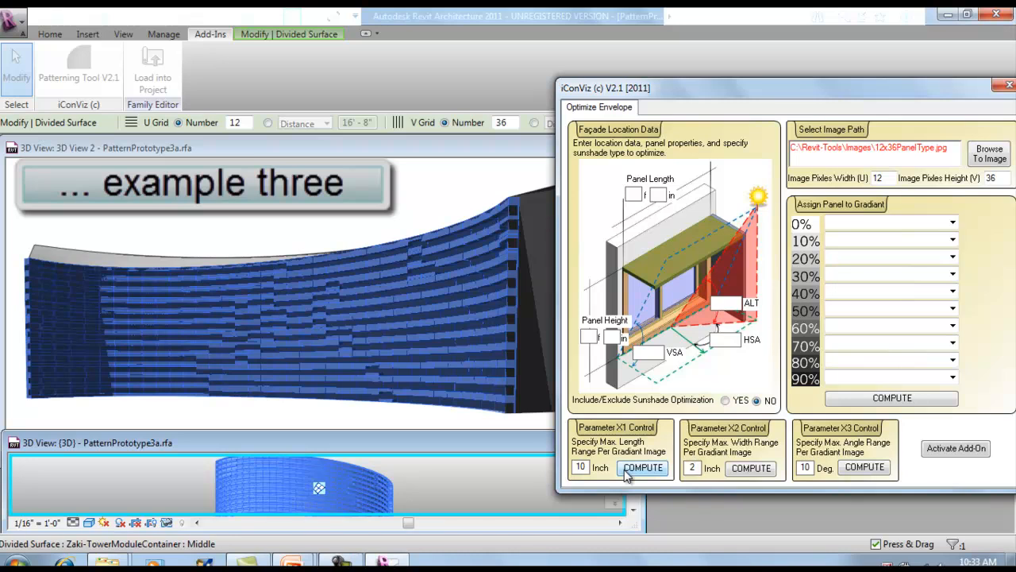
type("240")
key("BackSpace")
key("BackSpace")
type("20")
left_click(752, 473)
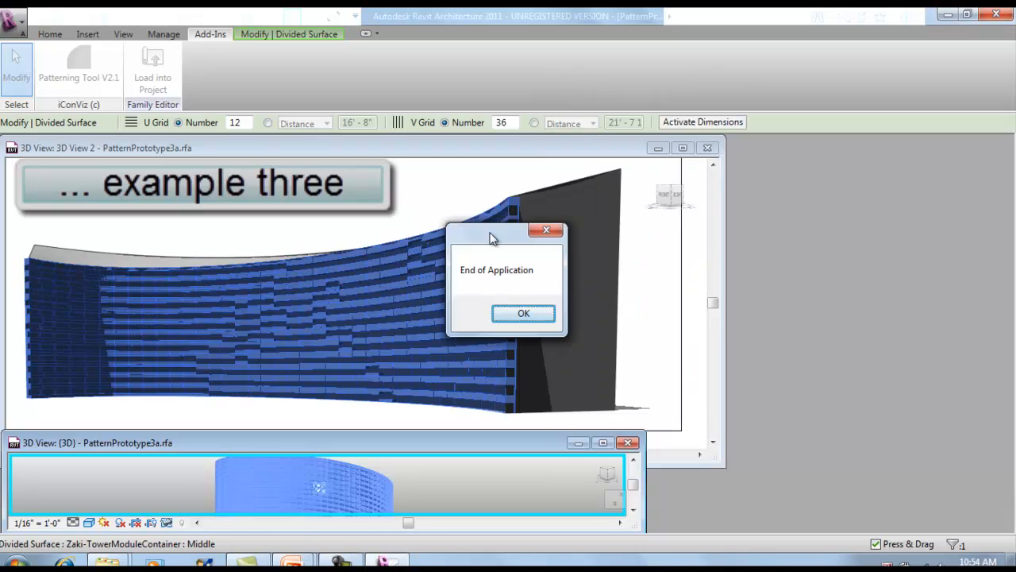
mouse_move(492, 239)
left_mouse_down()
mouse_move(500, 268)
mouse_move(562, 273)
mouse_move(698, 233)
mouse_move(765, 230)
left_mouse_up()
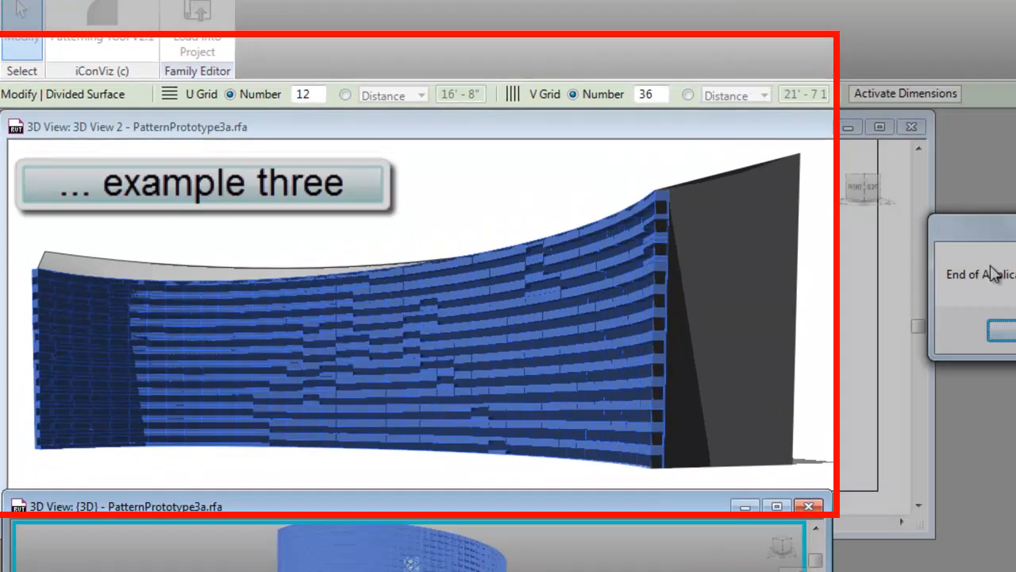